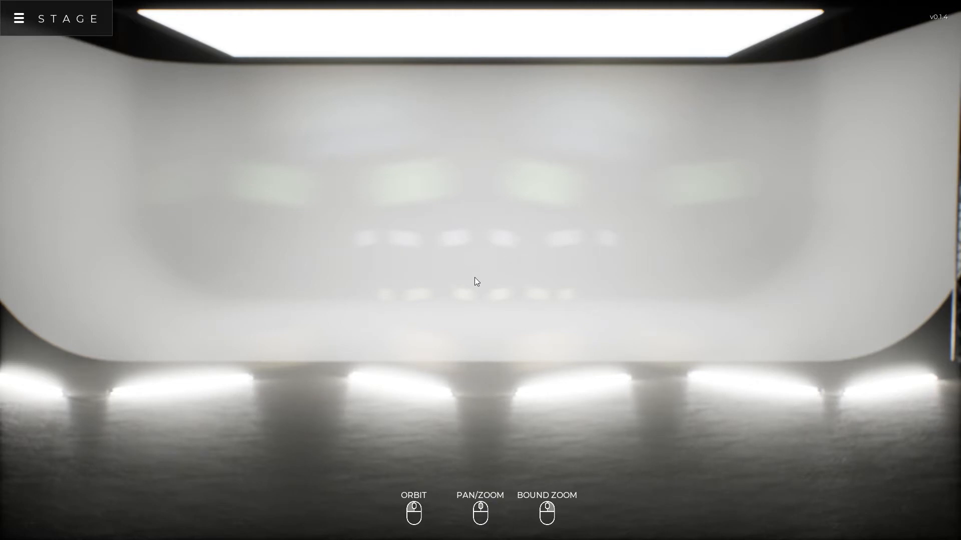
Examine the empty bright studio from different angles and distances
{"action": "left_click_drag", "start_coordinate": [347, 292], "coordinate": [275, 292]}
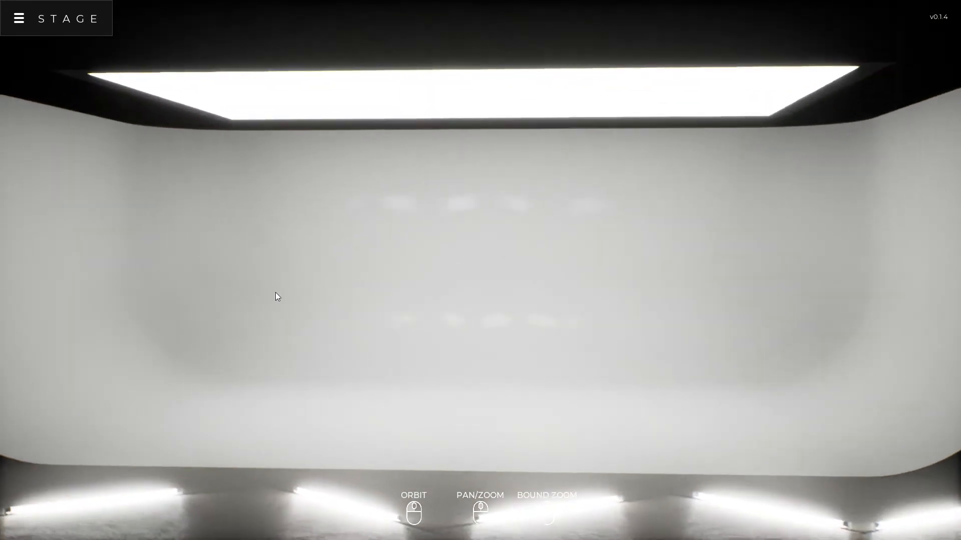
{"action": "left_click_drag", "start_coordinate": [473, 351], "coordinate": [417, 360]}
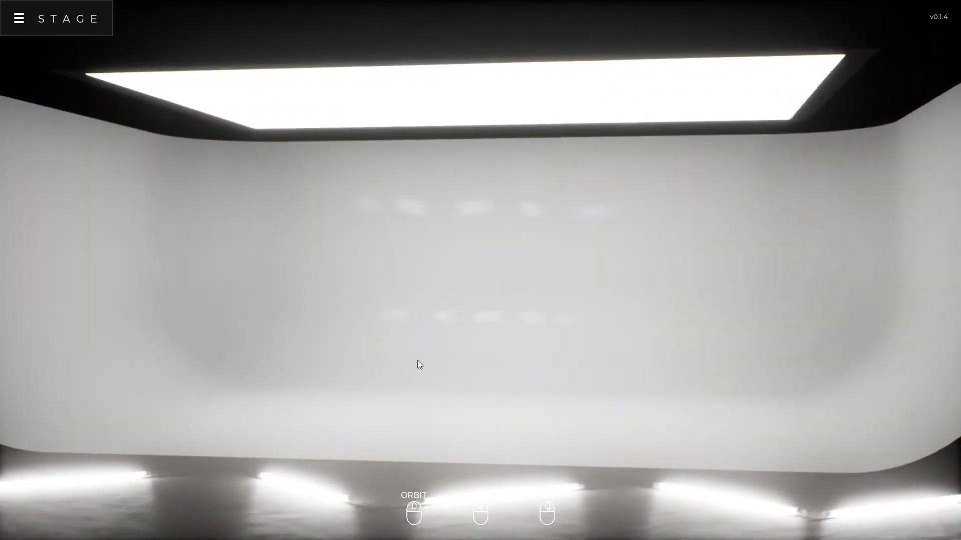
{"action": "scroll", "coordinate": [473, 331], "scroll_direction": "up", "scroll_amount": 3}
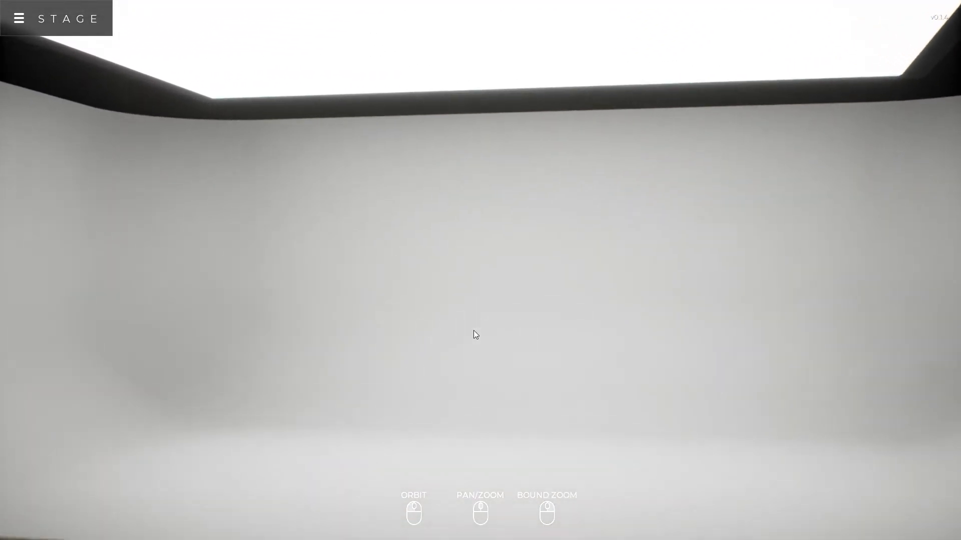
{"action": "scroll", "coordinate": [474, 330], "scroll_direction": "down", "scroll_amount": 5}
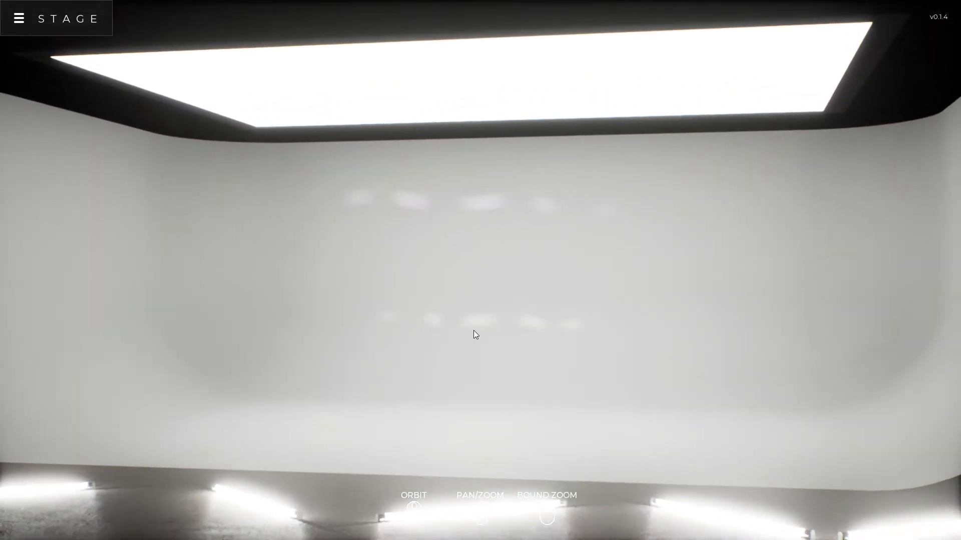
{"action": "mouse_move", "coordinate": [474, 331]}
{"action": "left_mouse_down"}
{"action": "mouse_move", "coordinate": [444, 322]}
{"action": "mouse_move", "coordinate": [491, 345]}
{"action": "mouse_move", "coordinate": [512, 324]}
{"action": "mouse_move", "coordinate": [437, 336]}
{"action": "mouse_move", "coordinate": [507, 358]}
{"action": "mouse_move", "coordinate": [479, 330]}
{"action": "mouse_move", "coordinate": [478, 357]}
{"action": "mouse_move", "coordinate": [546, 350]}
{"action": "mouse_move", "coordinate": [474, 351]}
{"action": "mouse_move", "coordinate": [523, 351]}
{"action": "mouse_move", "coordinate": [505, 371]}
{"action": "mouse_move", "coordinate": [460, 341]}
{"action": "left_mouse_up"}
{"action": "scroll", "coordinate": [505, 370], "scroll_direction": "up", "scroll_amount": 2}
{"action": "scroll", "coordinate": [505, 370], "scroll_direction": "down", "scroll_amount": 2}
Import the clothed figure with the hoodie and leggings from an FBX file into the studio
{"action": "left_click", "coordinate": [20, 21]}
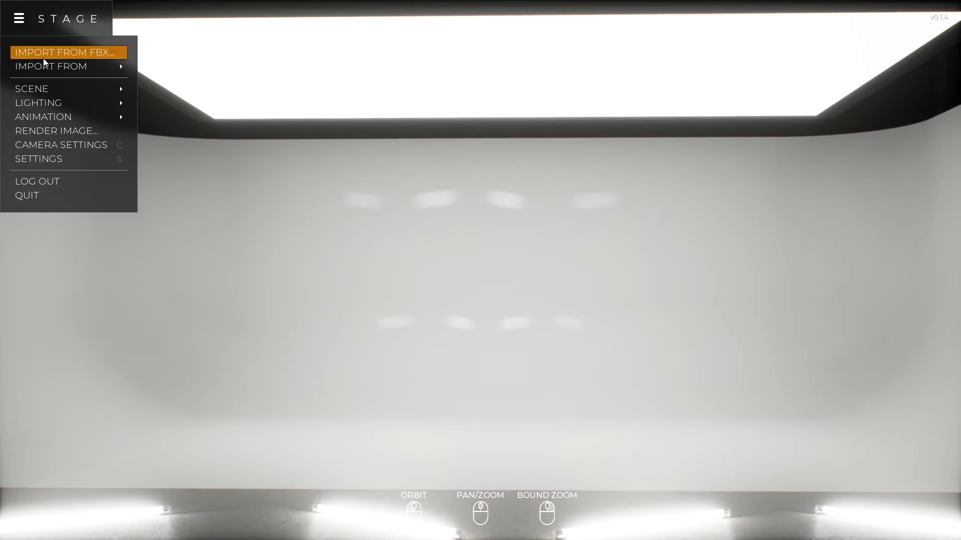
{"action": "mouse_move", "coordinate": [88, 65]}
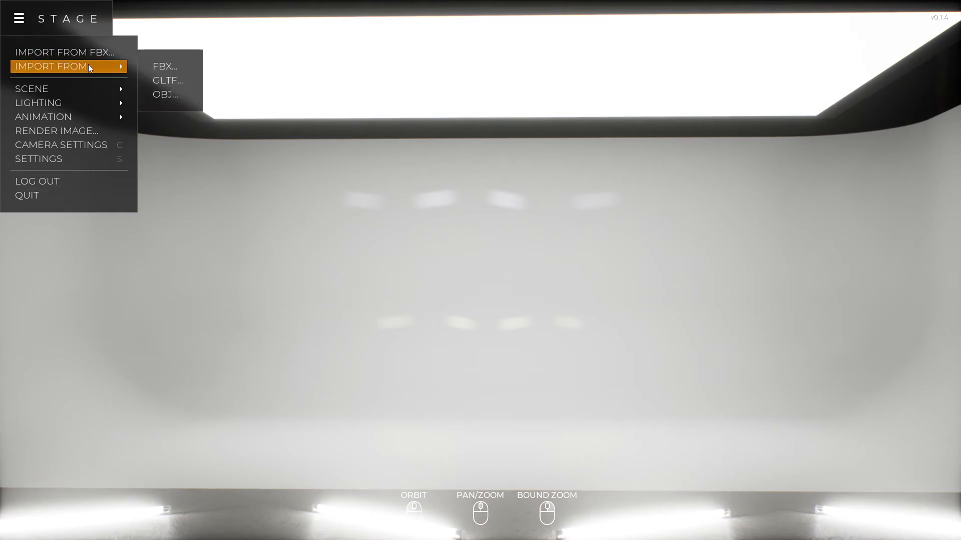
{"action": "left_click", "coordinate": [159, 67]}
{"action": "left_click", "coordinate": [159, 39]}
{"action": "left_click", "coordinate": [454, 395]}
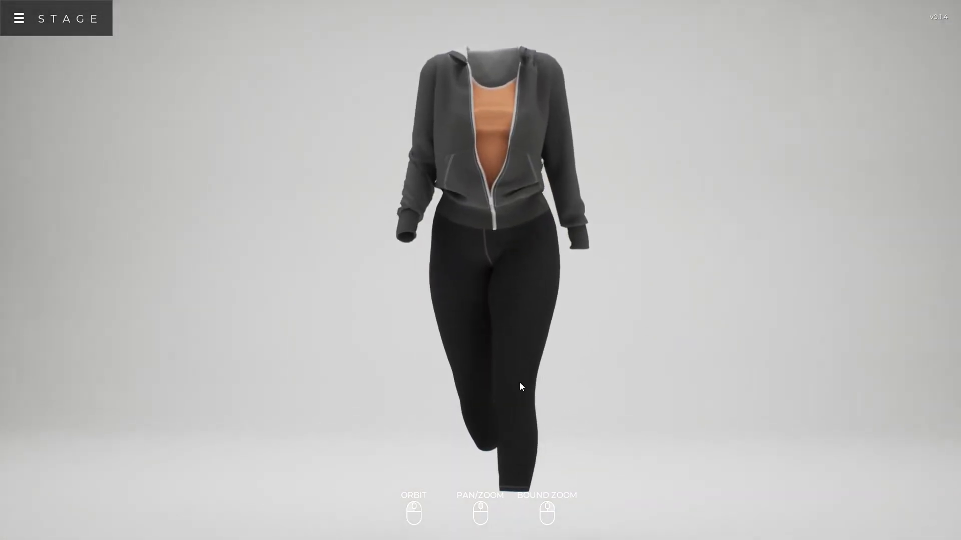
Inspect the imported outfit from several angles, including close-ups of the hoodie's zipper, pockets and cuffs
{"action": "left_click_drag", "start_coordinate": [521, 386], "coordinate": [620, 304]}
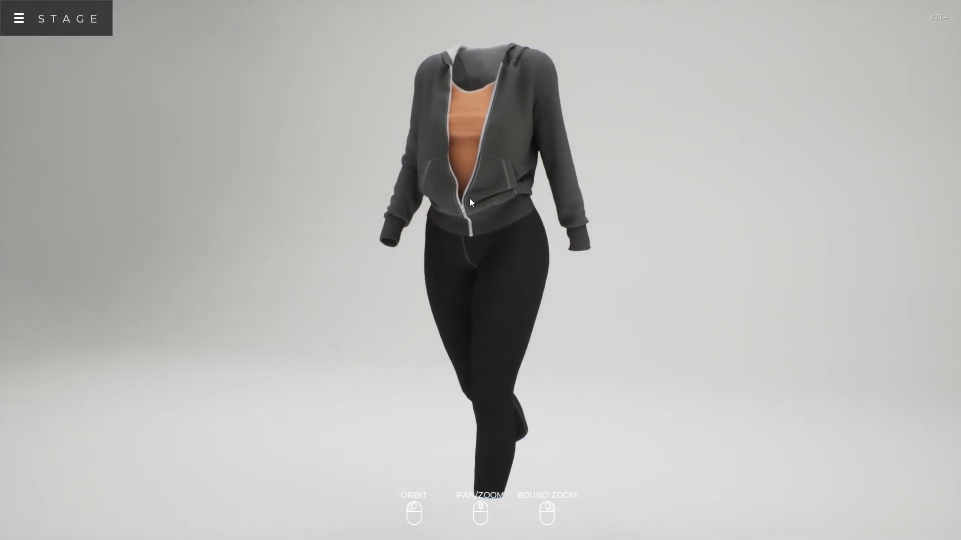
{"action": "mouse_move", "coordinate": [469, 198]}
{"action": "middle_mouse_down"}
{"action": "mouse_move", "coordinate": [561, 267]}
{"action": "mouse_move", "coordinate": [471, 239]}
{"action": "mouse_move", "coordinate": [458, 205]}
{"action": "middle_mouse_up"}
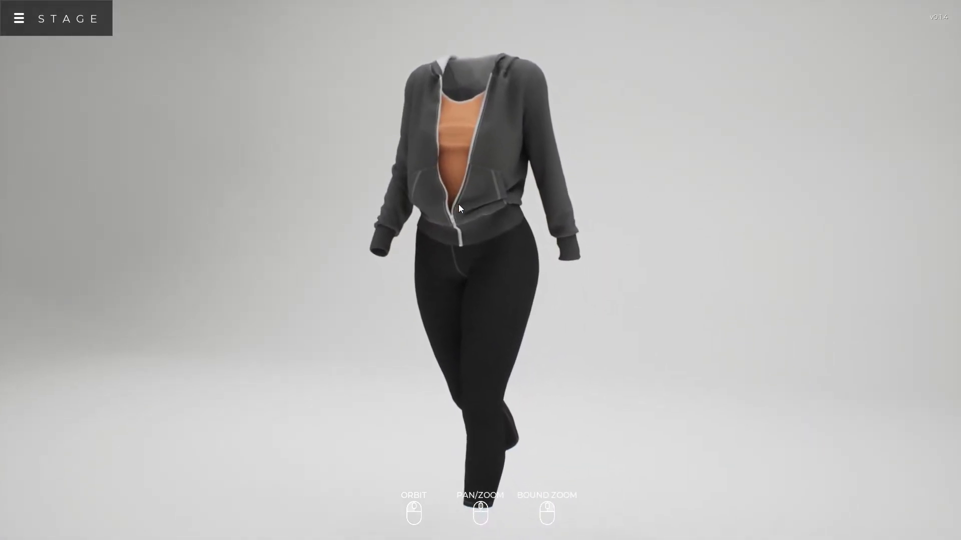
{"action": "scroll", "coordinate": [462, 209], "scroll_direction": "up", "scroll_amount": 3}
{"action": "scroll", "coordinate": [463, 209], "scroll_direction": "down", "scroll_amount": 2}
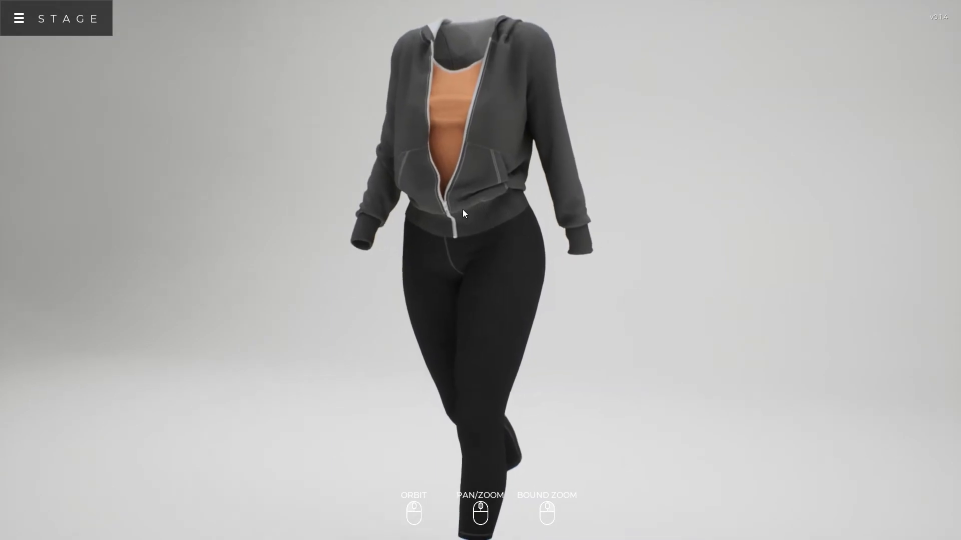
{"action": "right_click_drag", "start_coordinate": [307, 44], "coordinate": [664, 286]}
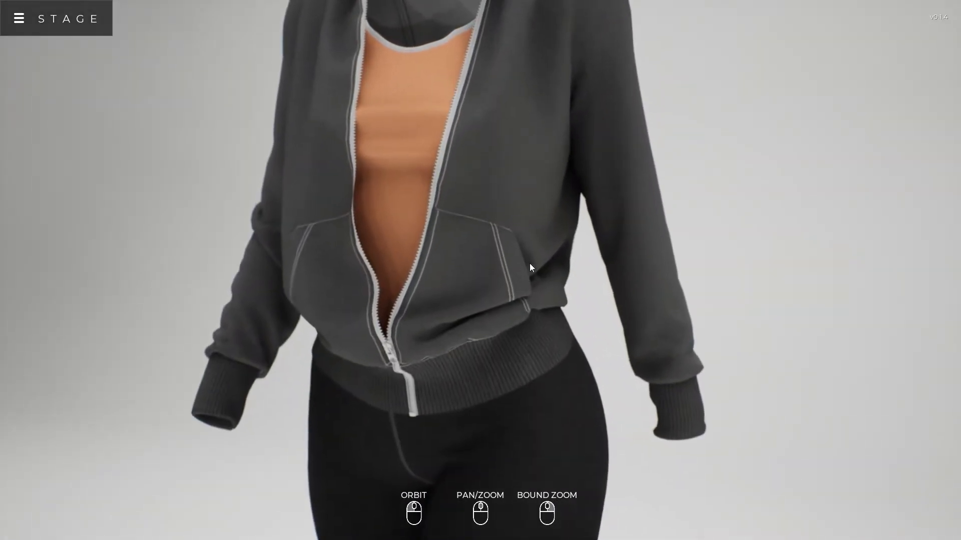
{"action": "left_click_drag", "start_coordinate": [529, 263], "coordinate": [361, 381]}
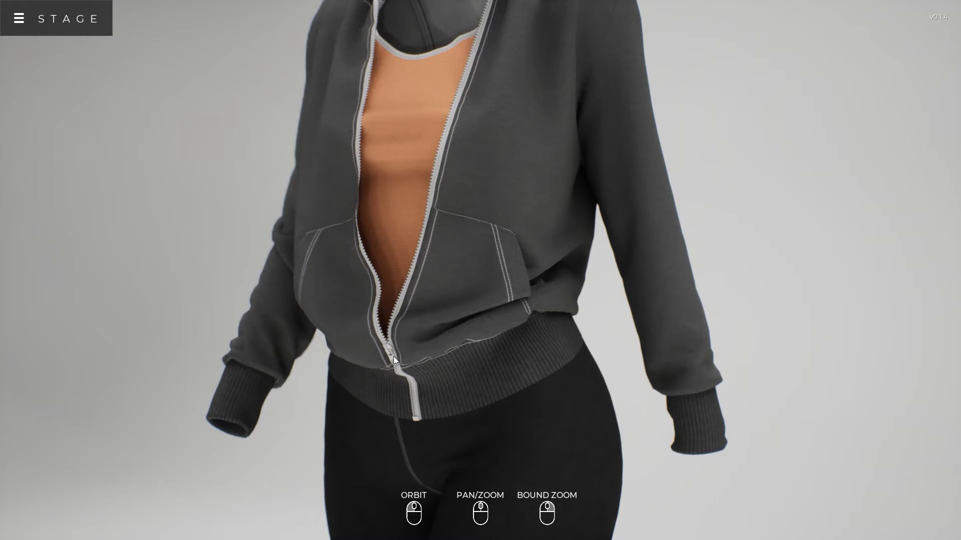
{"action": "middle_click_drag", "start_coordinate": [391, 356], "coordinate": [479, 273]}
{"action": "left_click_drag", "start_coordinate": [603, 272], "coordinate": [243, 321]}
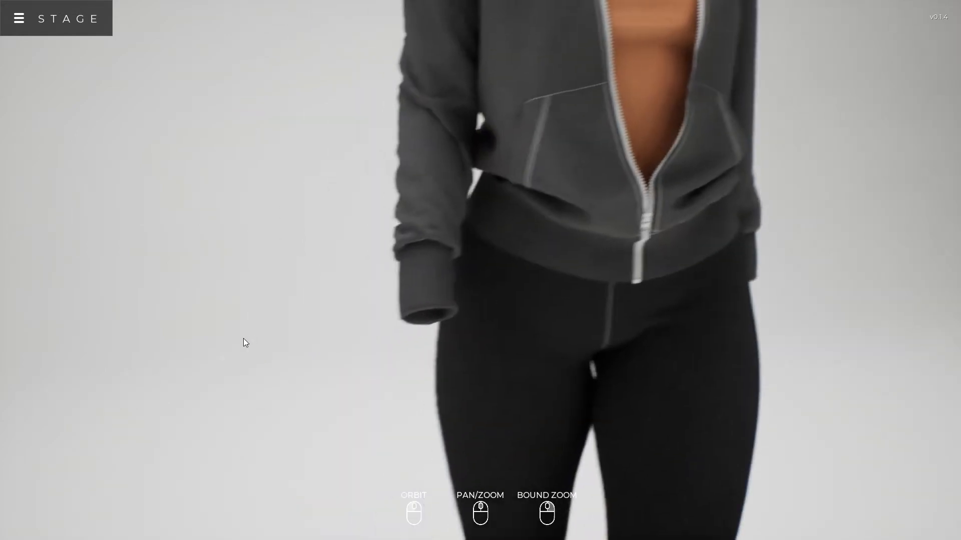
{"action": "left_click_drag", "start_coordinate": [244, 341], "coordinate": [375, 276]}
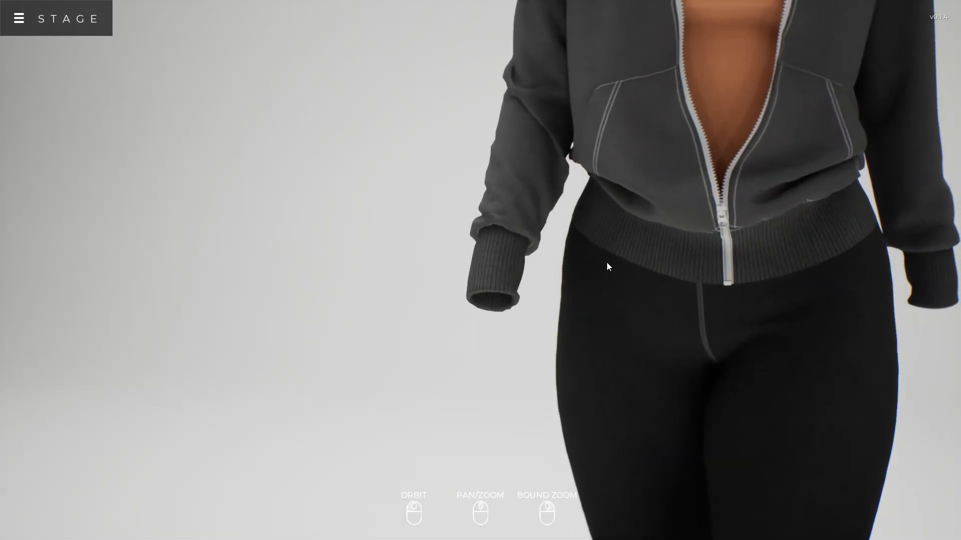
{"action": "scroll", "coordinate": [600, 284], "scroll_direction": "down", "scroll_amount": 5}
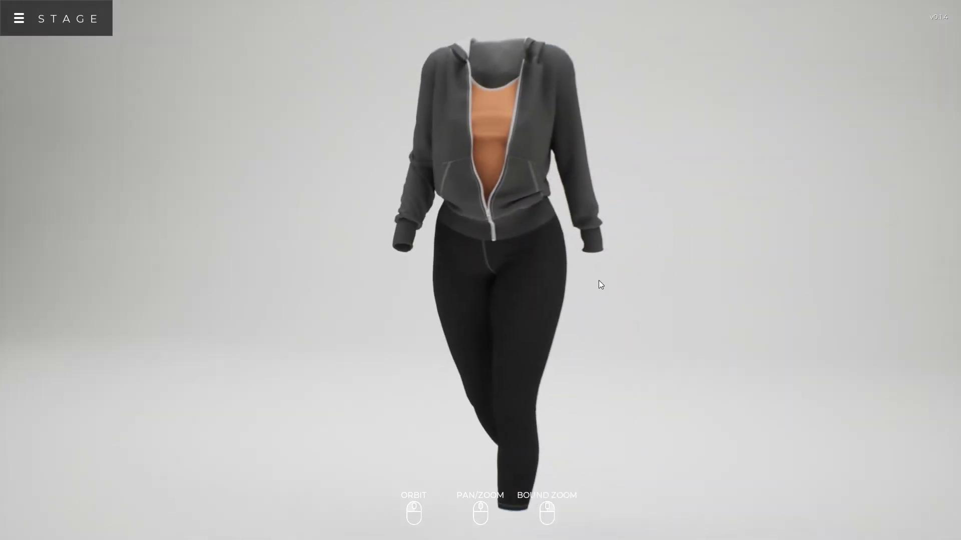
{"action": "mouse_move", "coordinate": [601, 284]}
{"action": "left_mouse_down"}
{"action": "mouse_move", "coordinate": [339, 311]}
{"action": "mouse_move", "coordinate": [629, 285]}
{"action": "mouse_move", "coordinate": [401, 286]}
{"action": "mouse_move", "coordinate": [597, 286]}
{"action": "left_mouse_up"}
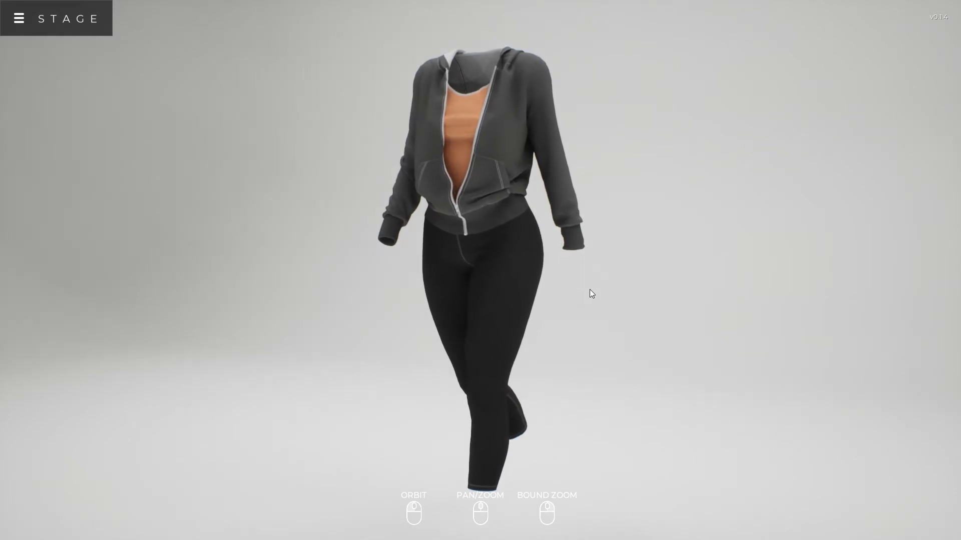
Show the camera settings and set the focal length to 105 mm and the camera distance to about 9.2 m
{"action": "key", "text": "c"}
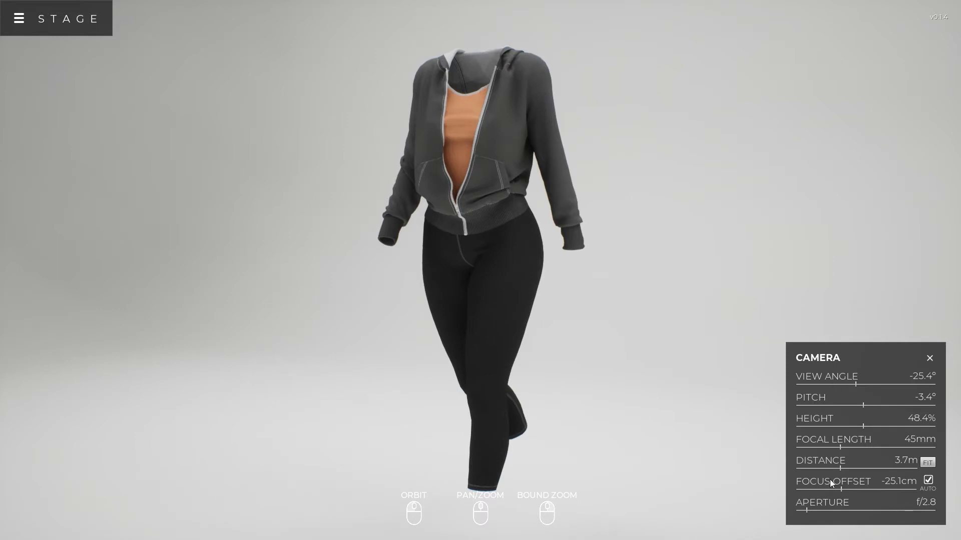
{"action": "left_click_drag", "start_coordinate": [485, 273], "coordinate": [456, 271]}
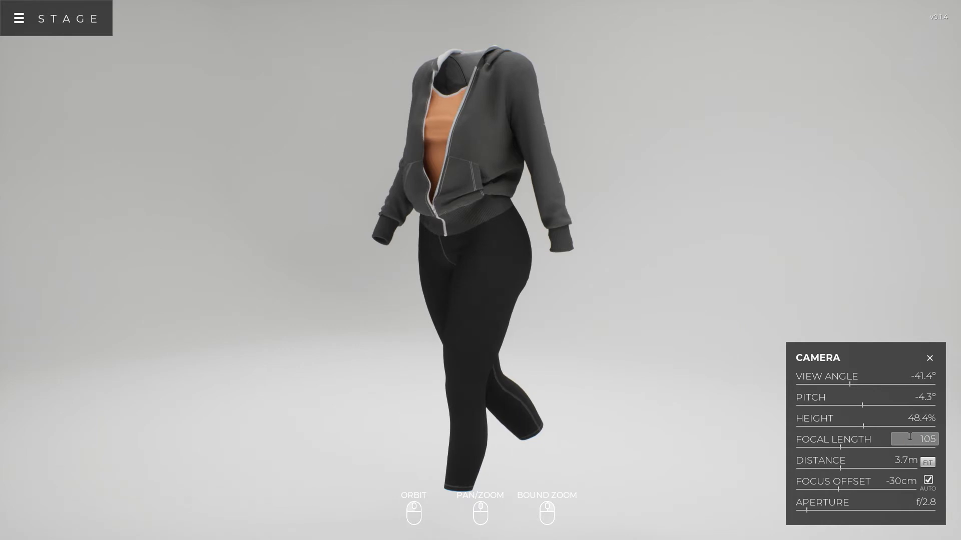
{"action": "key", "text": "Return"}
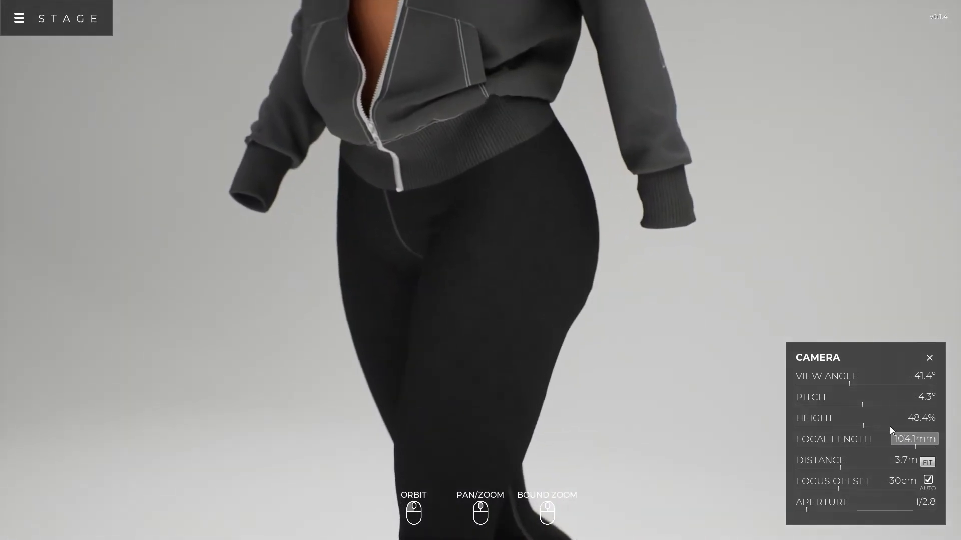
{"action": "left_click_drag", "start_coordinate": [838, 470], "coordinate": [907, 453]}
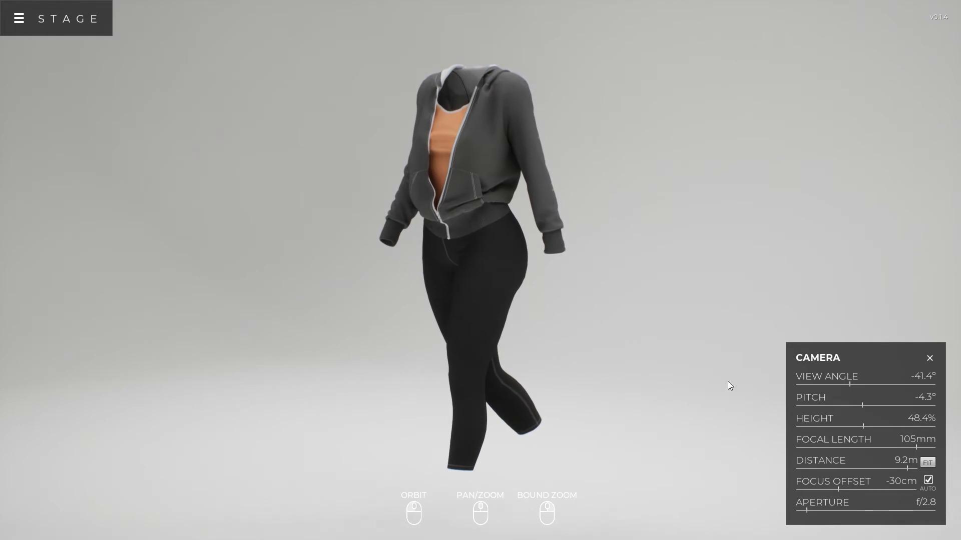
Set the camera's focal length to 50 mm and its distance to about 3.9 m
{"action": "left_click", "coordinate": [915, 439]}
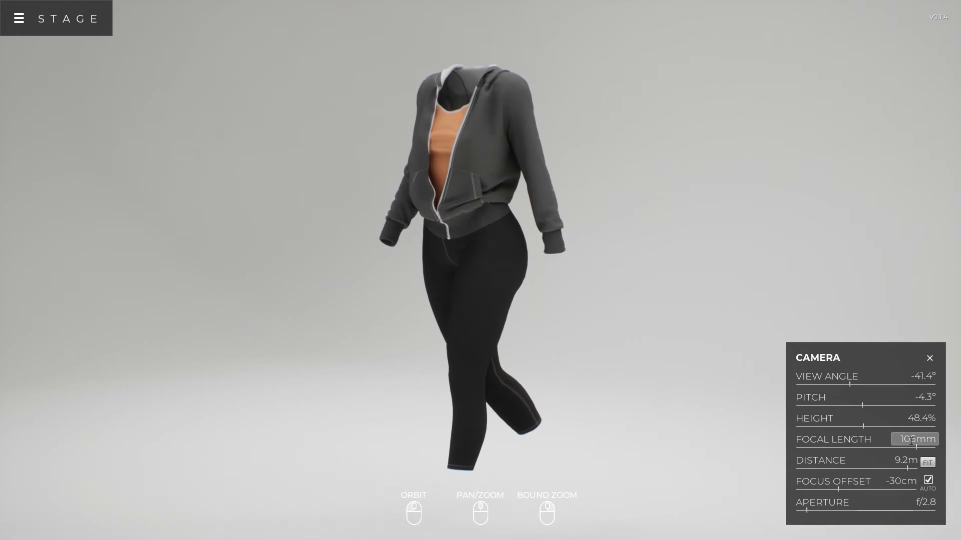
{"action": "key", "text": "Return"}
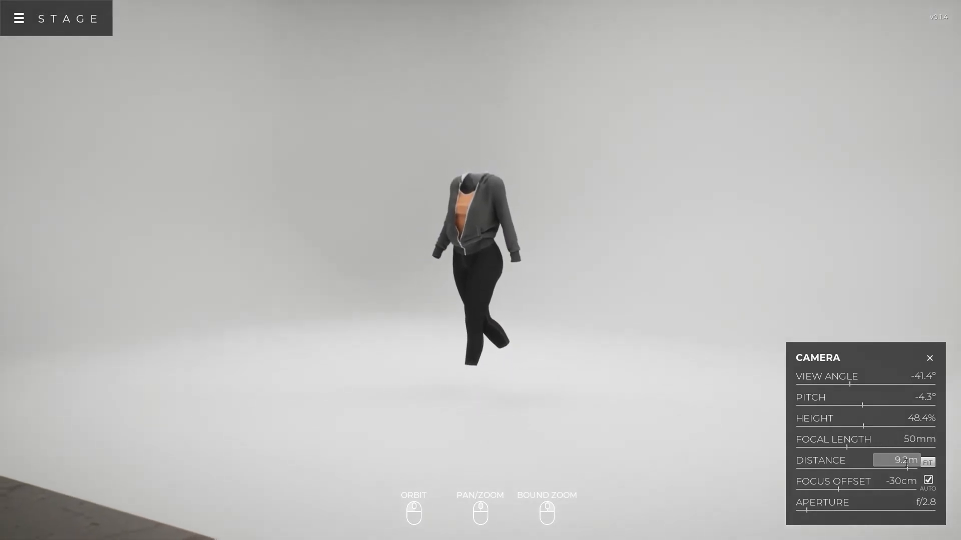
{"action": "left_click_drag", "start_coordinate": [906, 468], "coordinate": [841, 469]}
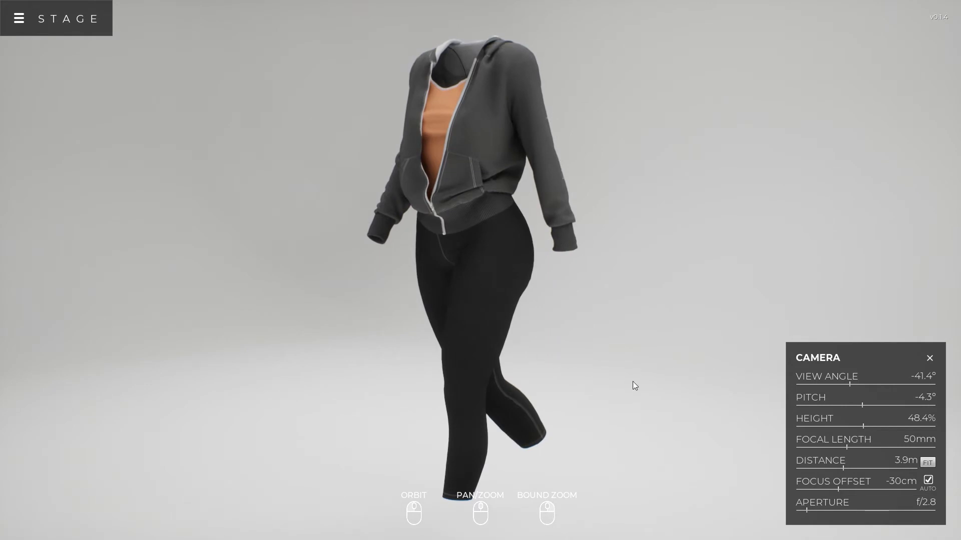
Try adjusting the focus offset manually on a close-up of the hoodie's shoulder, with automatic focus turned off
{"action": "left_click_drag", "start_coordinate": [504, 249], "coordinate": [492, 298]}
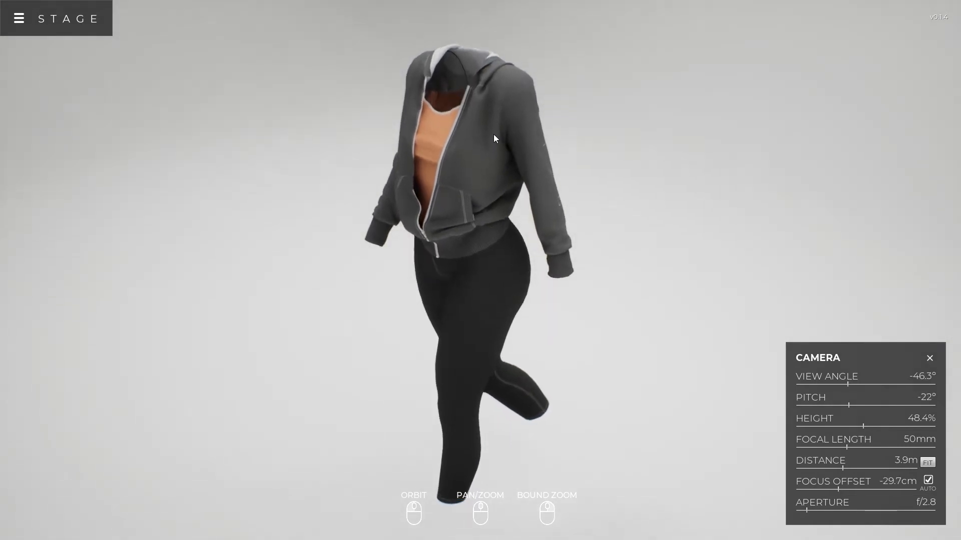
{"action": "scroll", "coordinate": [494, 137], "scroll_direction": "up", "scroll_amount": 5}
{"action": "middle_click_drag", "start_coordinate": [501, 114], "coordinate": [527, 329]}
{"action": "scroll", "coordinate": [525, 327], "scroll_direction": "up", "scroll_amount": 3}
{"action": "middle_click_drag", "start_coordinate": [504, 225], "coordinate": [495, 250]}
{"action": "scroll", "coordinate": [503, 221], "scroll_direction": "up", "scroll_amount": 3}
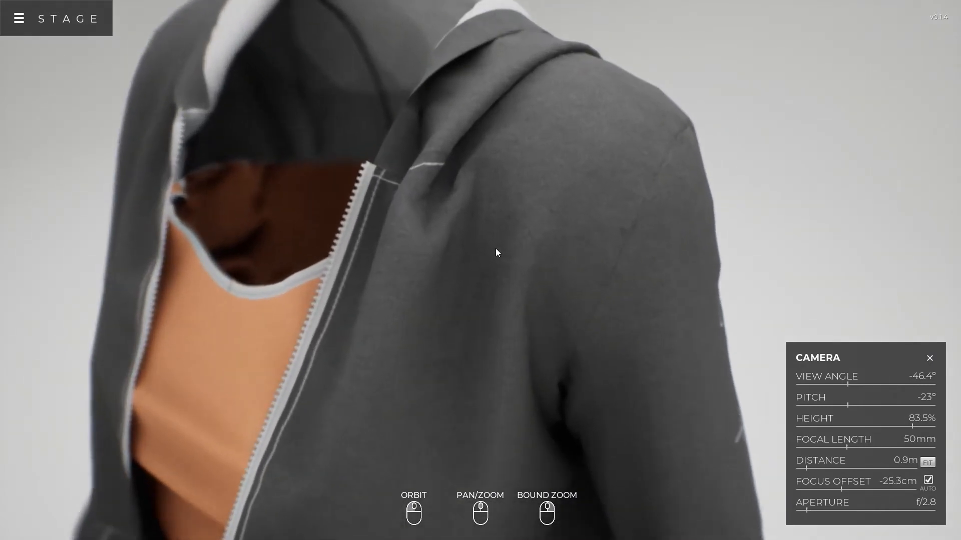
{"action": "left_click_drag", "start_coordinate": [495, 249], "coordinate": [473, 237]}
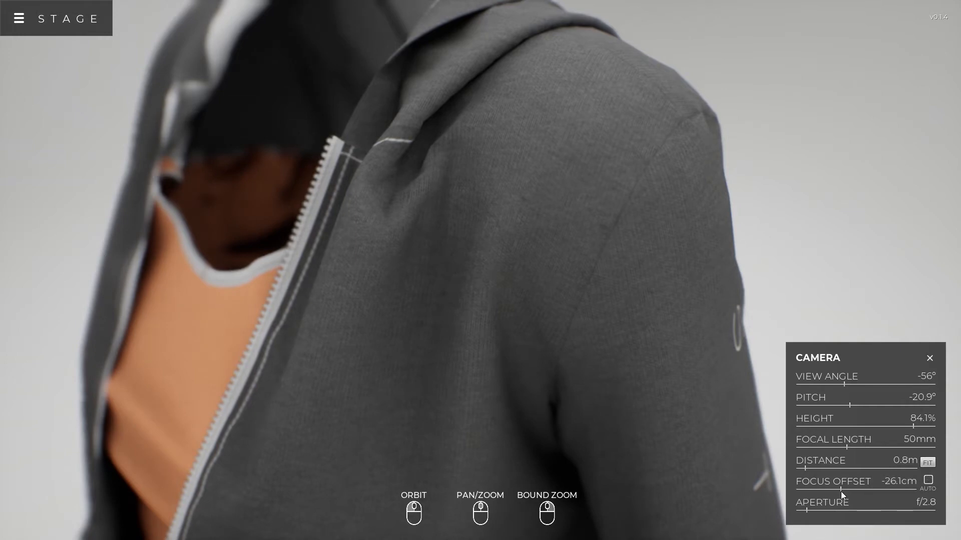
{"action": "mouse_move", "coordinate": [840, 490]}
{"action": "left_mouse_down"}
{"action": "mouse_move", "coordinate": [861, 486]}
{"action": "mouse_move", "coordinate": [839, 494]}
{"action": "left_mouse_up"}
Set the camera aperture to about f/4.3, reframe the whole outfit and close the camera settings
{"action": "mouse_move", "coordinate": [816, 509]}
{"action": "left_mouse_down"}
{"action": "mouse_move", "coordinate": [842, 506]}
{"action": "mouse_move", "coordinate": [803, 509]}
{"action": "mouse_move", "coordinate": [817, 506]}
{"action": "left_mouse_up"}
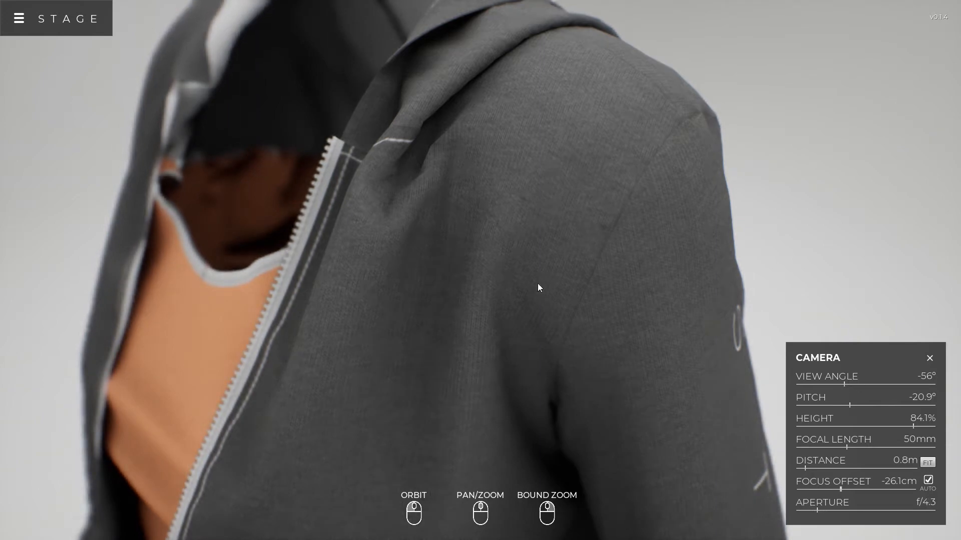
{"action": "right_click", "coordinate": [436, 340]}
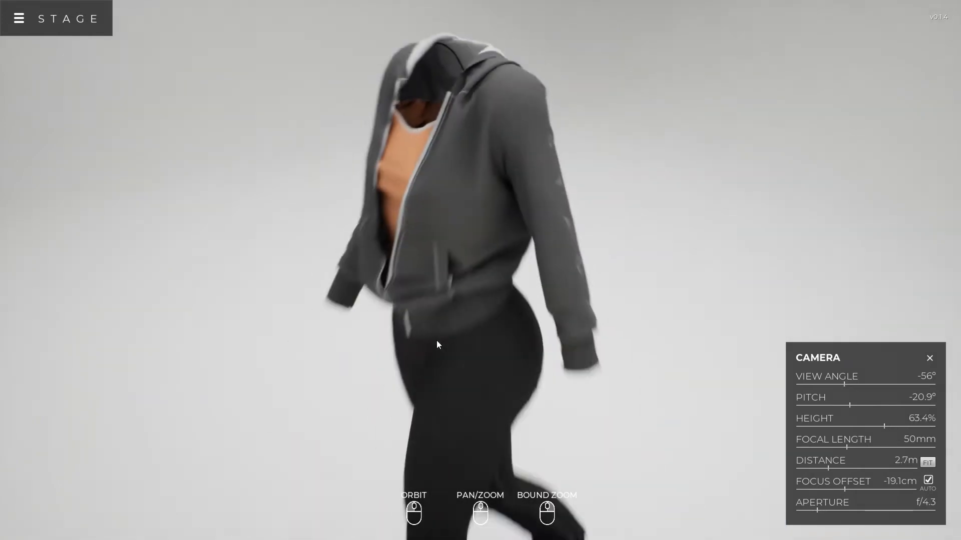
{"action": "left_click", "coordinate": [928, 359]}
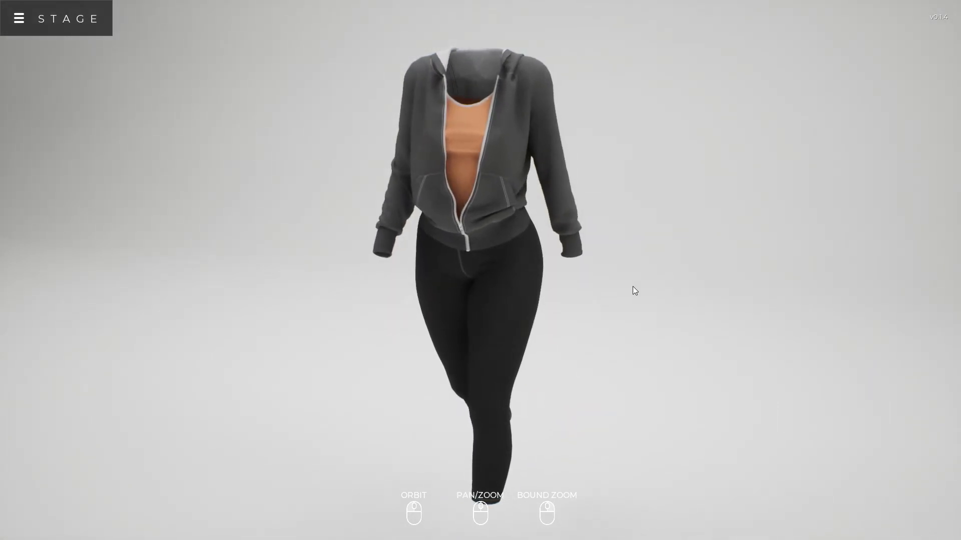
Change the scene to Dark Studio
{"action": "left_click_drag", "start_coordinate": [631, 286], "coordinate": [667, 309]}
{"action": "scroll", "coordinate": [545, 299], "scroll_direction": "down", "scroll_amount": 3}
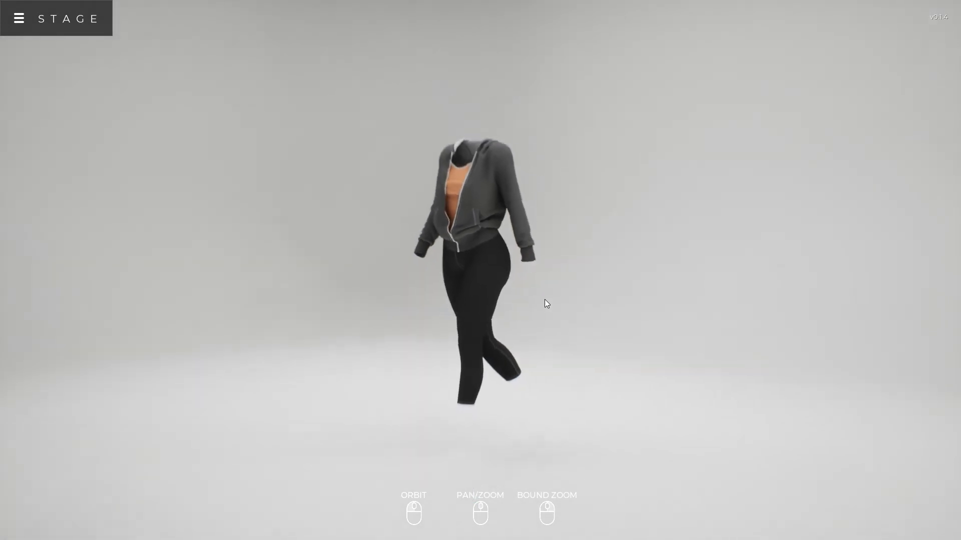
{"action": "scroll", "coordinate": [545, 304], "scroll_direction": "down", "scroll_amount": 8}
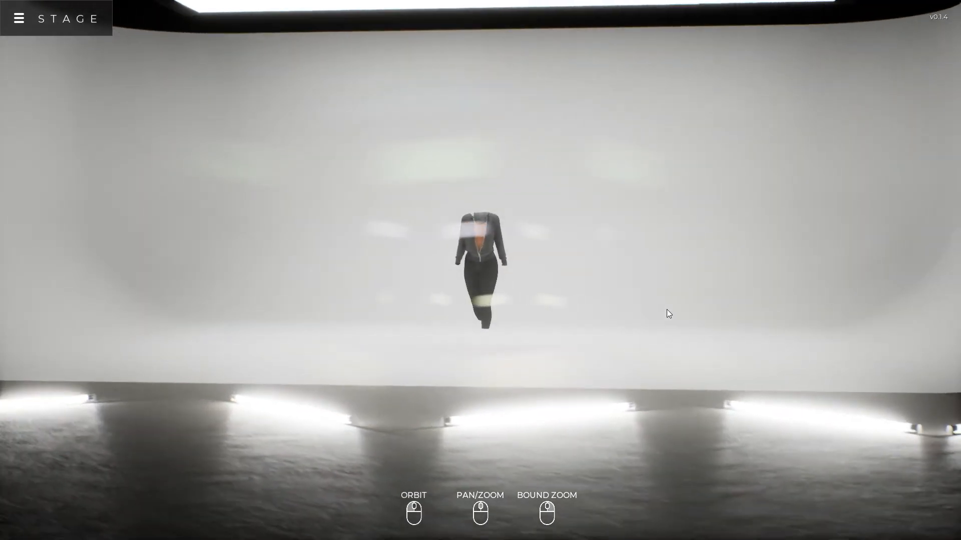
{"action": "scroll", "coordinate": [537, 260], "scroll_direction": "up", "scroll_amount": 10}
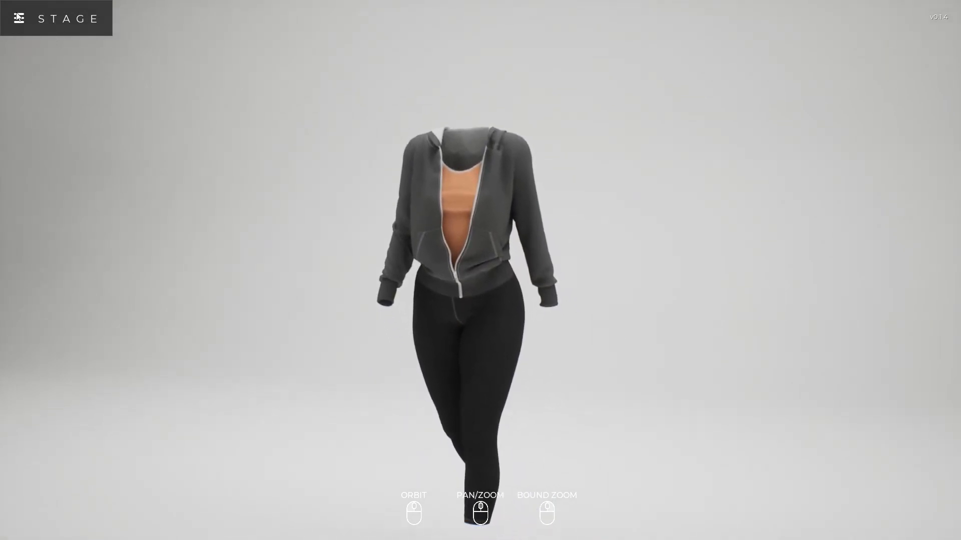
{"action": "left_click", "coordinate": [49, 20]}
{"action": "left_click", "coordinate": [42, 94]}
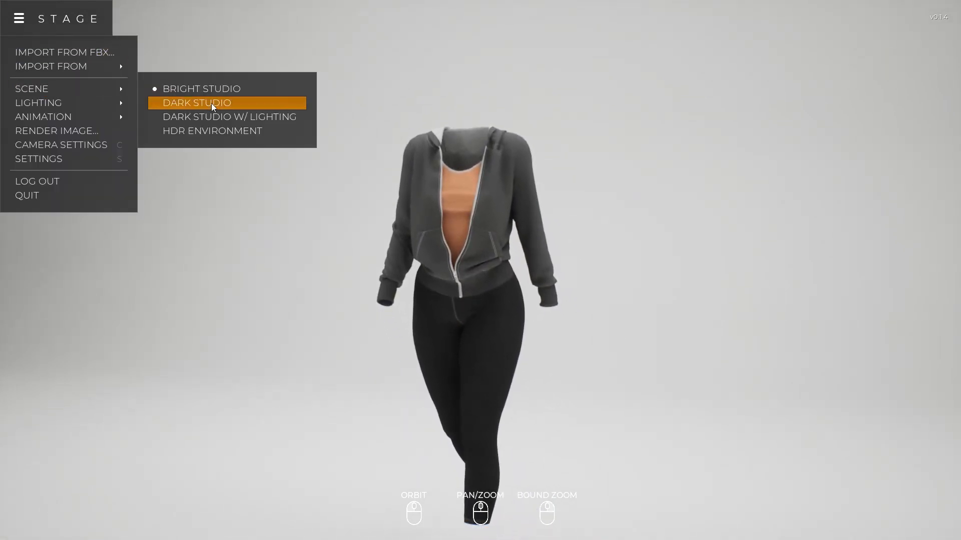
{"action": "left_click", "coordinate": [211, 104]}
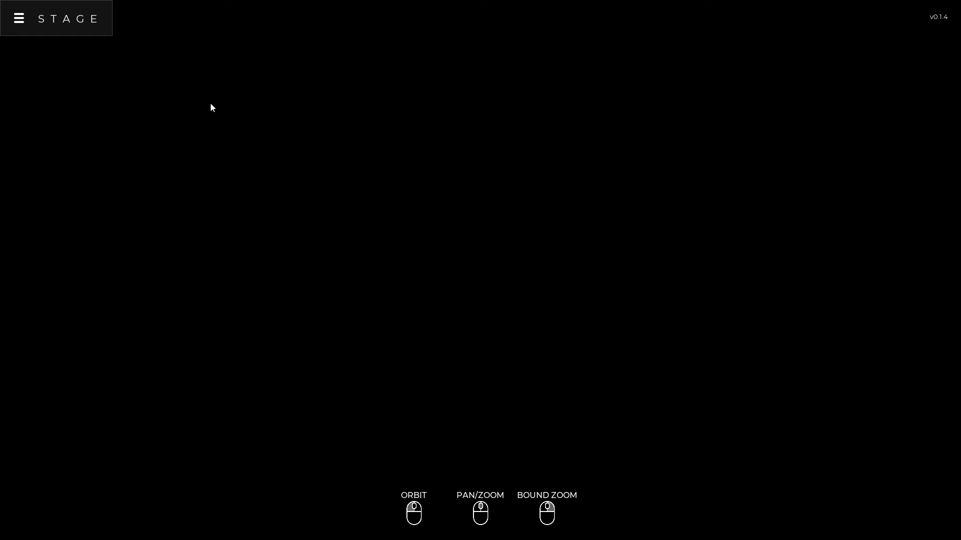
Switch the scene to Dark Studio w/ Lighting and view the outfit from both sides
{"action": "left_click", "coordinate": [21, 20]}
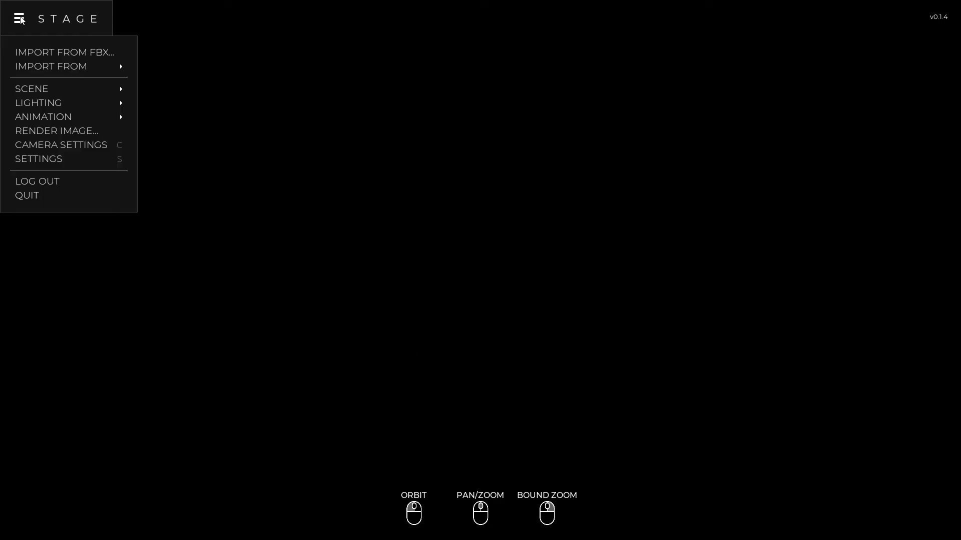
{"action": "left_click", "coordinate": [50, 90]}
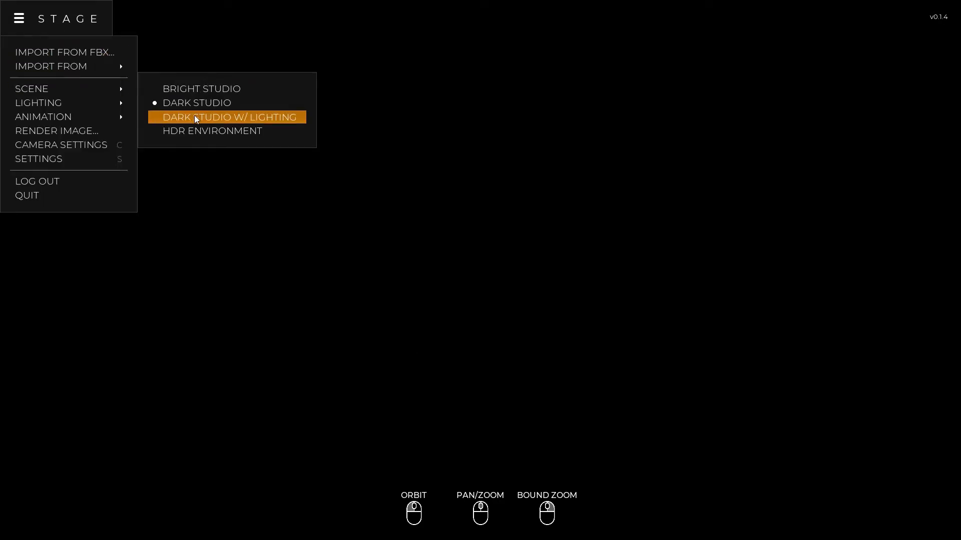
{"action": "left_click", "coordinate": [194, 115]}
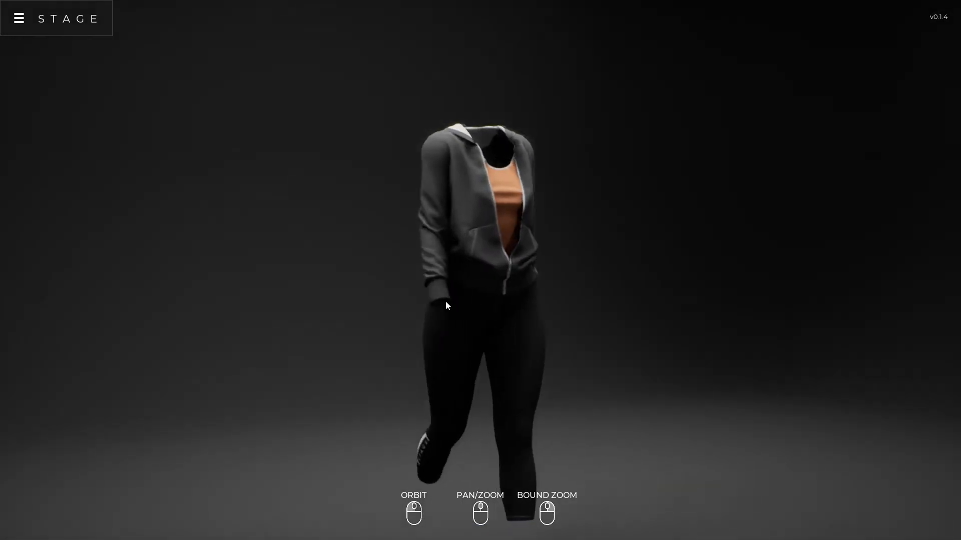
{"action": "left_click_drag", "start_coordinate": [446, 301], "coordinate": [530, 275]}
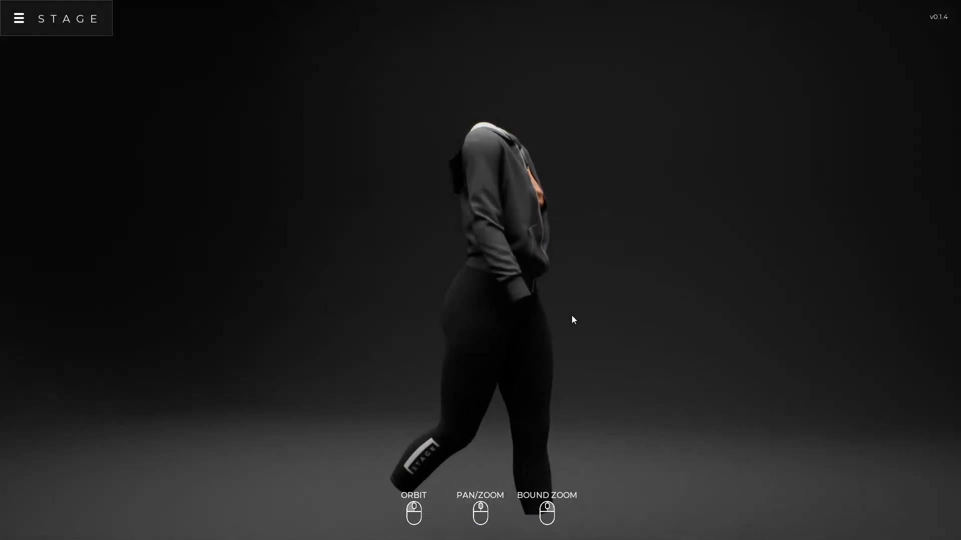
Switch the scene from Dark Studio w/ Lighting to HDR Environment
{"action": "left_click_drag", "start_coordinate": [571, 315], "coordinate": [443, 314]}
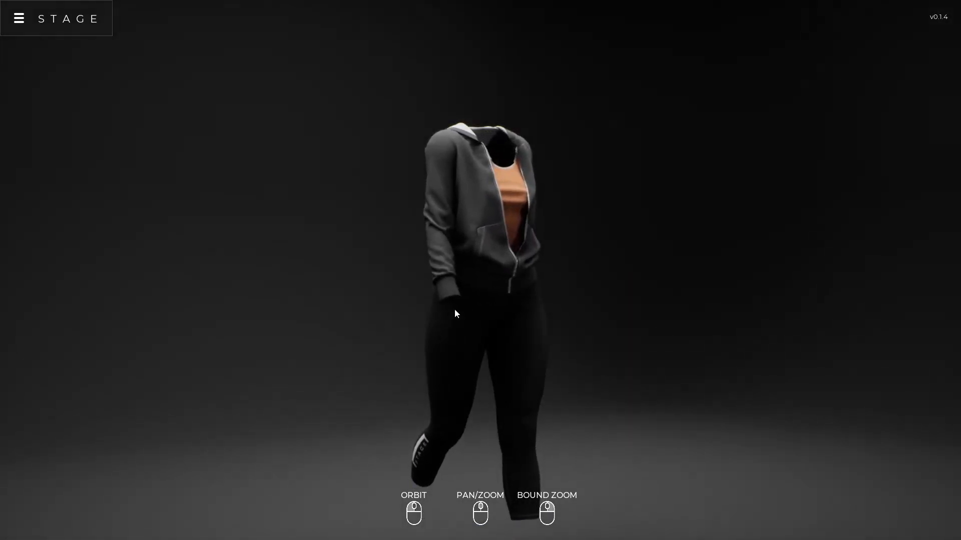
{"action": "left_click_drag", "start_coordinate": [479, 305], "coordinate": [323, 302]}
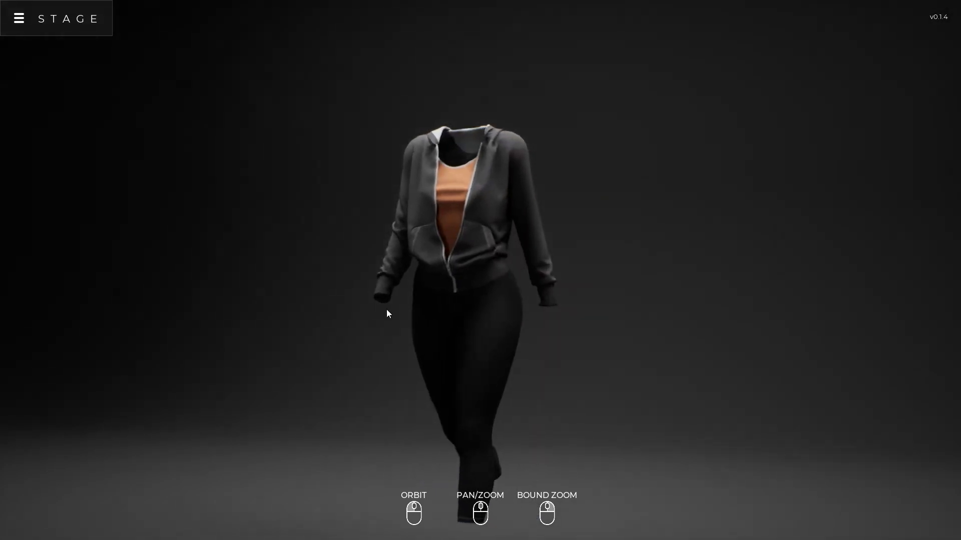
{"action": "left_click_drag", "start_coordinate": [452, 322], "coordinate": [257, 324]}
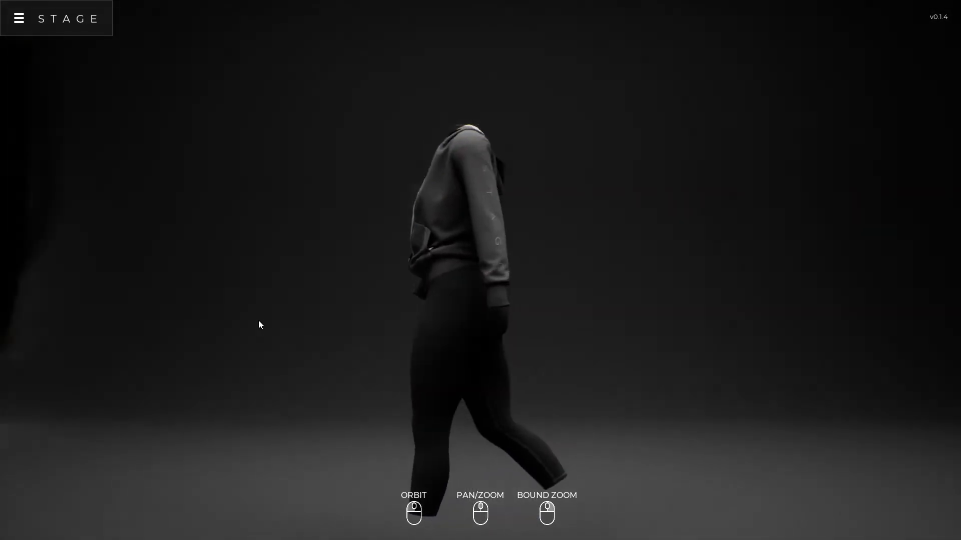
{"action": "left_click_drag", "start_coordinate": [433, 322], "coordinate": [90, 318]}
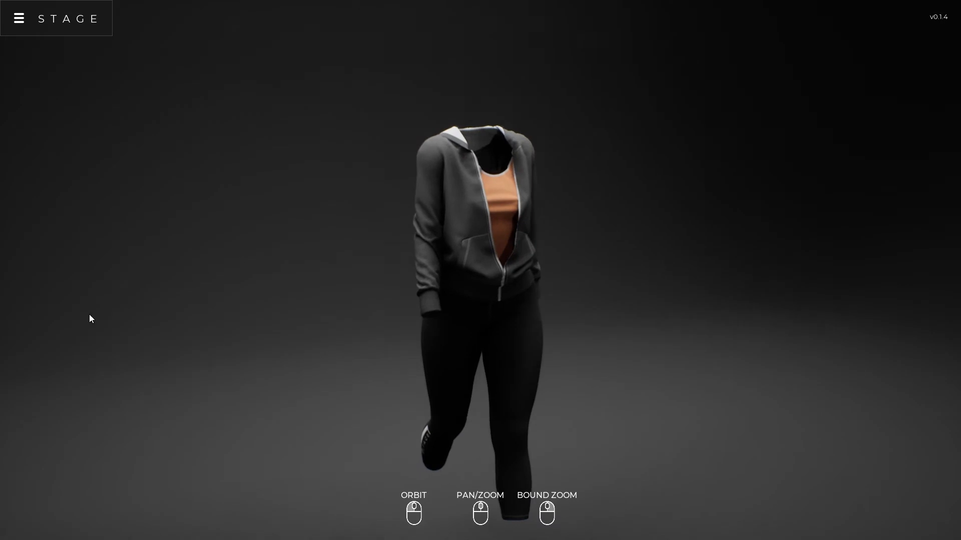
{"action": "left_click", "coordinate": [19, 20]}
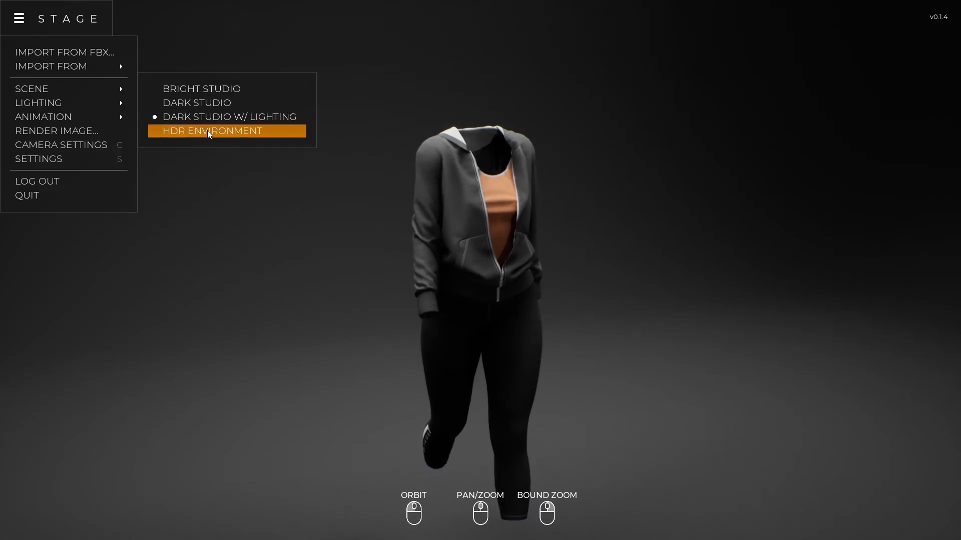
{"action": "left_click", "coordinate": [207, 131]}
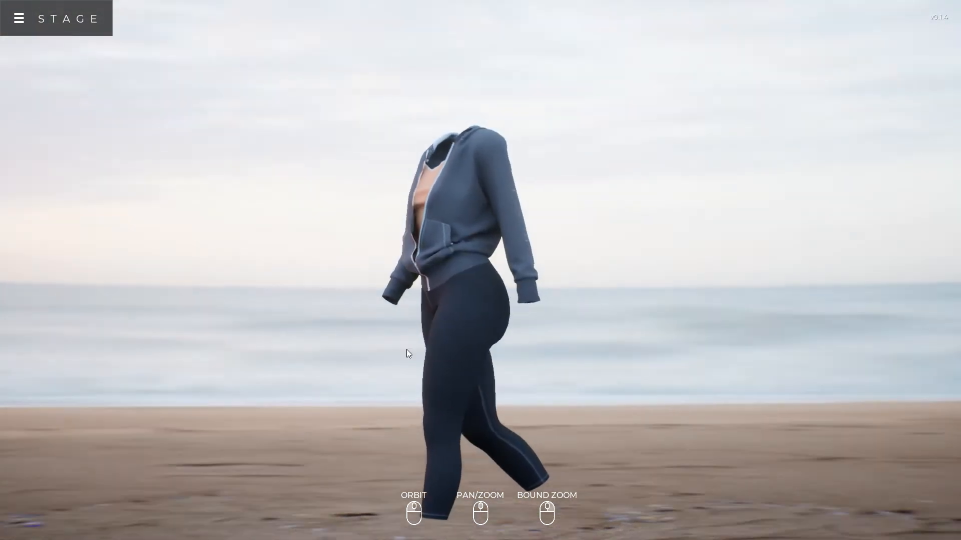
Examine the outfit from behind, from the front and up close against the HDR beach surroundings
{"action": "left_click_drag", "start_coordinate": [484, 337], "coordinate": [391, 329]}
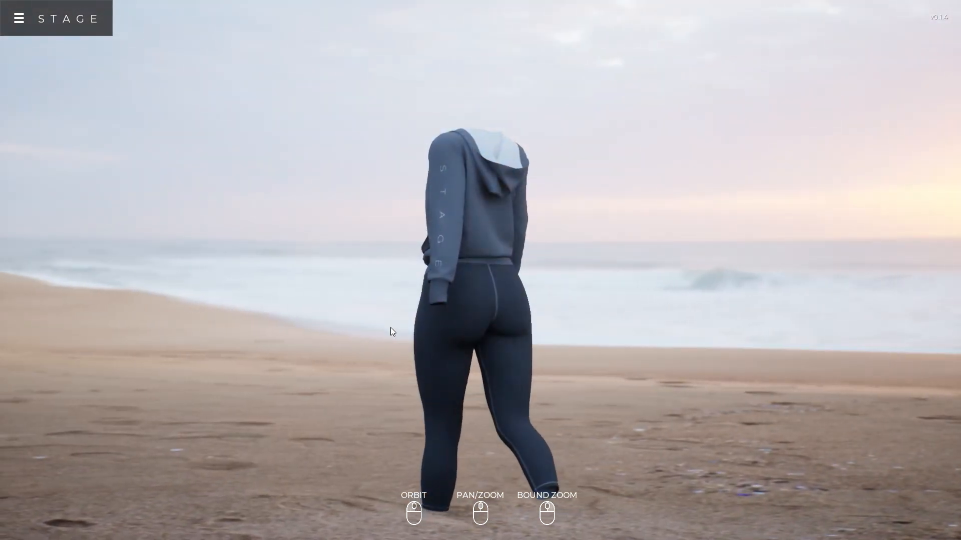
{"action": "left_click_drag", "start_coordinate": [513, 334], "coordinate": [578, 321]}
{"action": "right_click_drag", "start_coordinate": [577, 316], "coordinate": [574, 187]}
{"action": "left_click_drag", "start_coordinate": [615, 435], "coordinate": [442, 300]}
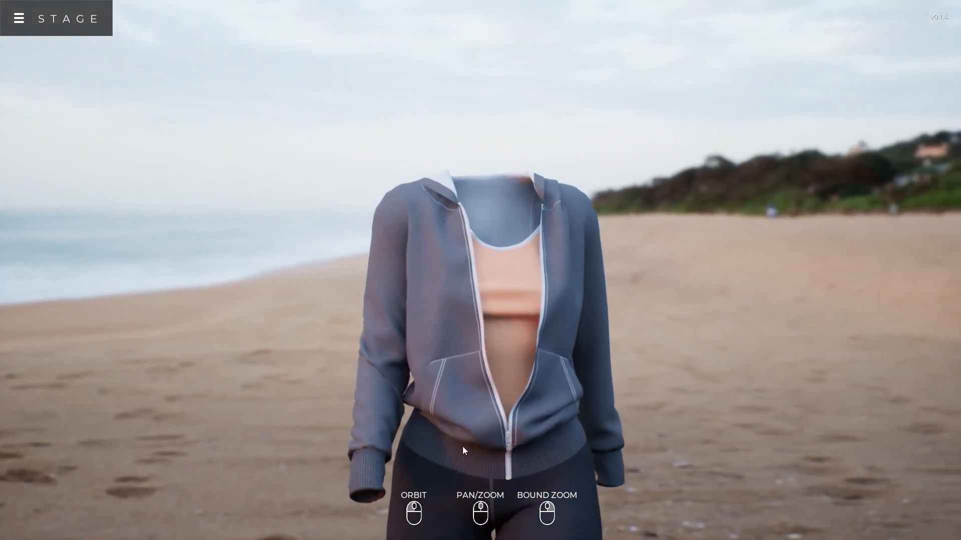
{"action": "scroll", "coordinate": [459, 428], "scroll_direction": "down", "scroll_amount": 3}
{"action": "middle_click_drag", "start_coordinate": [466, 419], "coordinate": [459, 303]}
{"action": "scroll", "coordinate": [460, 304], "scroll_direction": "down", "scroll_amount": 3}
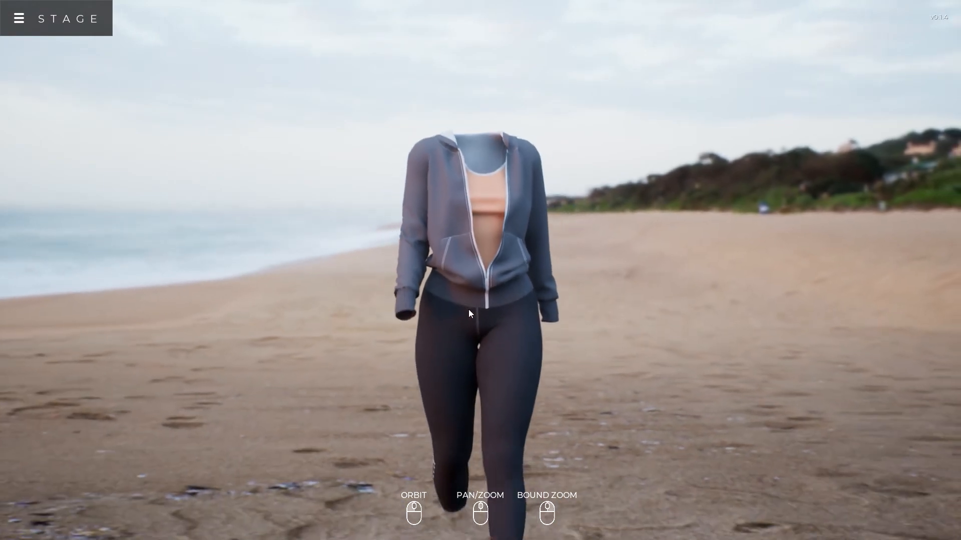
{"action": "left_click_drag", "start_coordinate": [595, 336], "coordinate": [439, 335]}
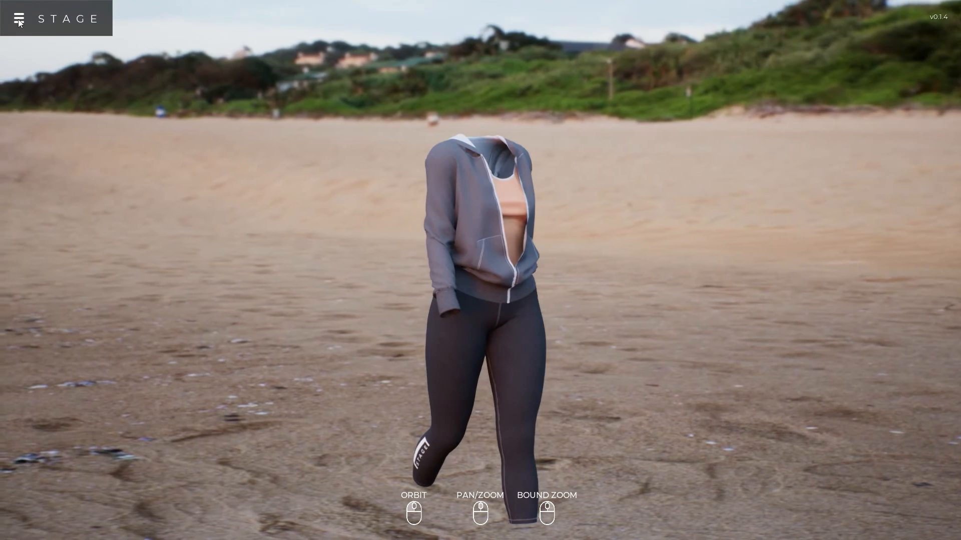
Change the scene from HDR Environment back to Dark Studio
{"action": "left_click", "coordinate": [20, 23]}
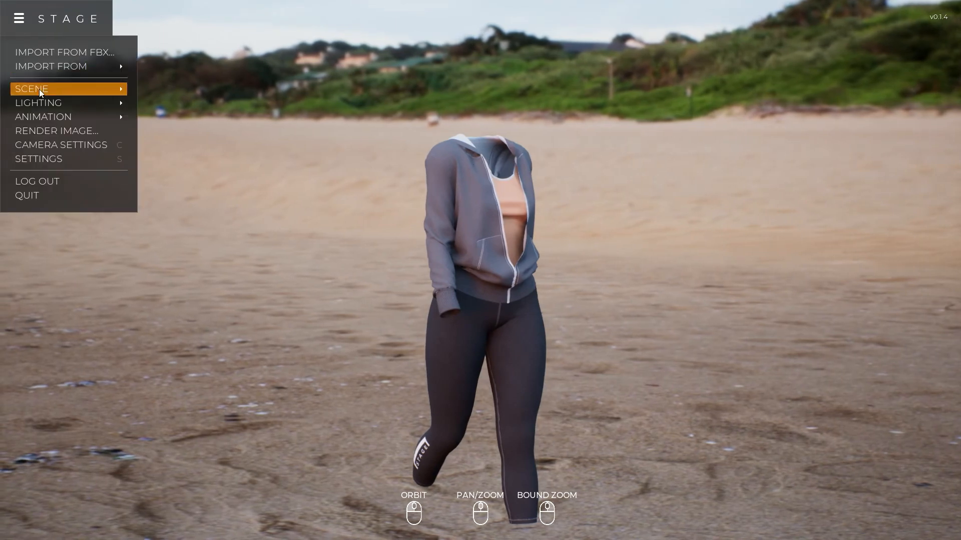
{"action": "mouse_move", "coordinate": [98, 90]}
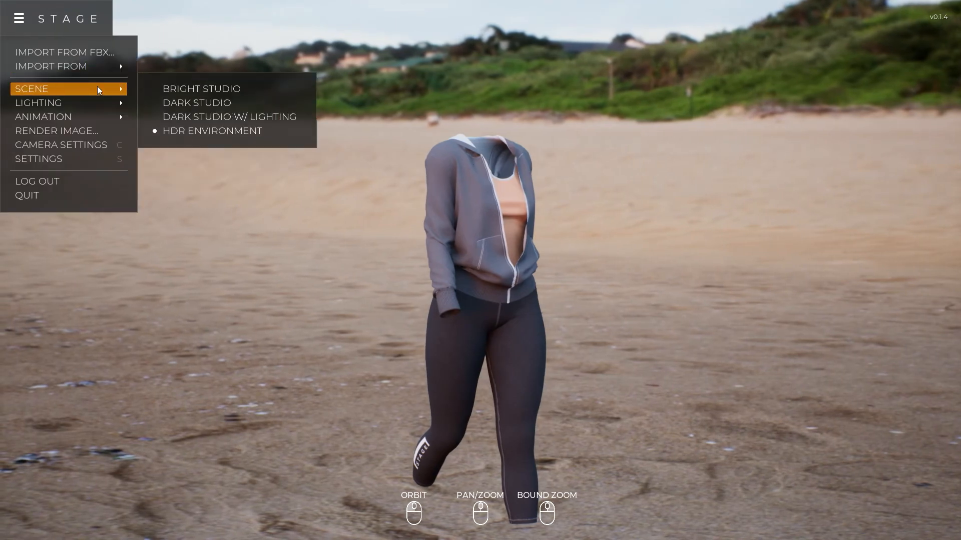
{"action": "left_click", "coordinate": [207, 103]}
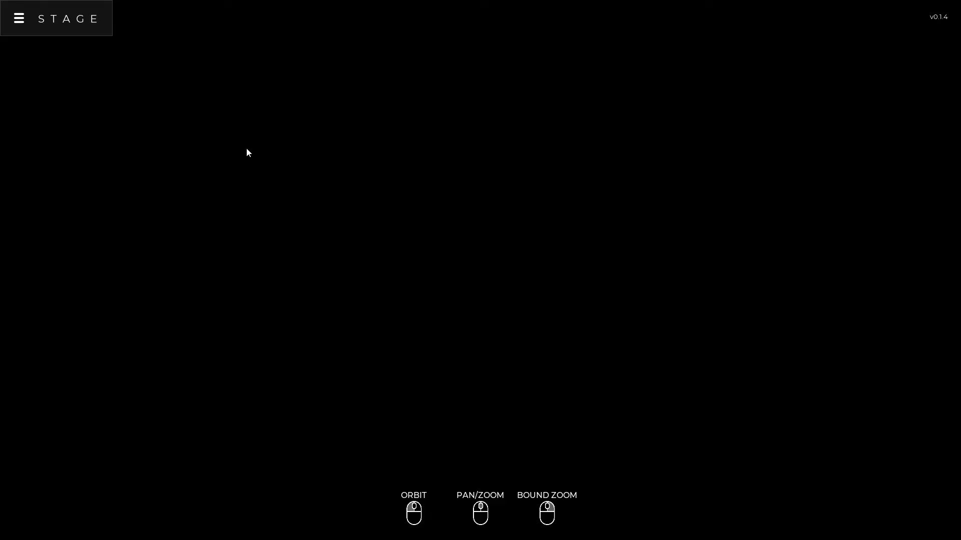
Apply the Butterfly lighting preset to the Dark Studio scene
{"action": "left_click", "coordinate": [18, 23]}
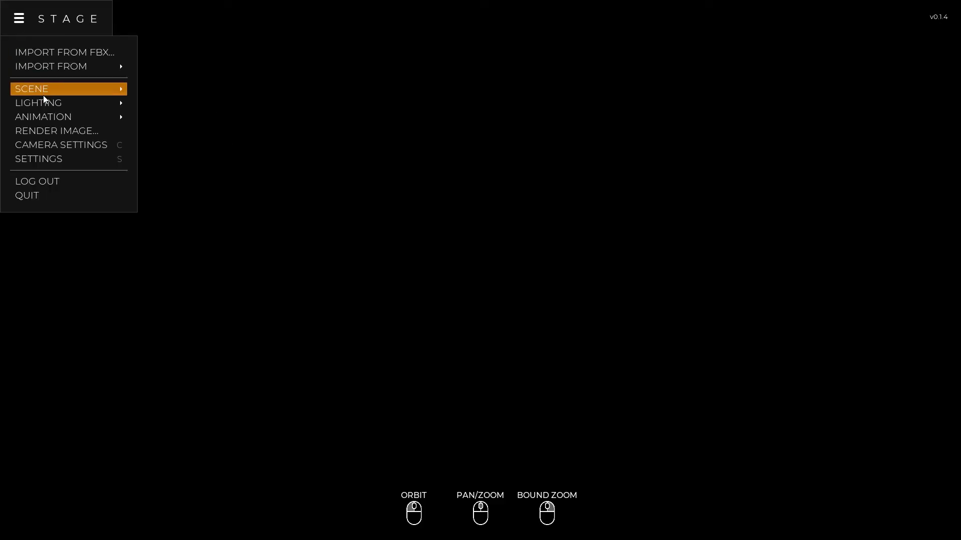
{"action": "mouse_move", "coordinate": [45, 103]}
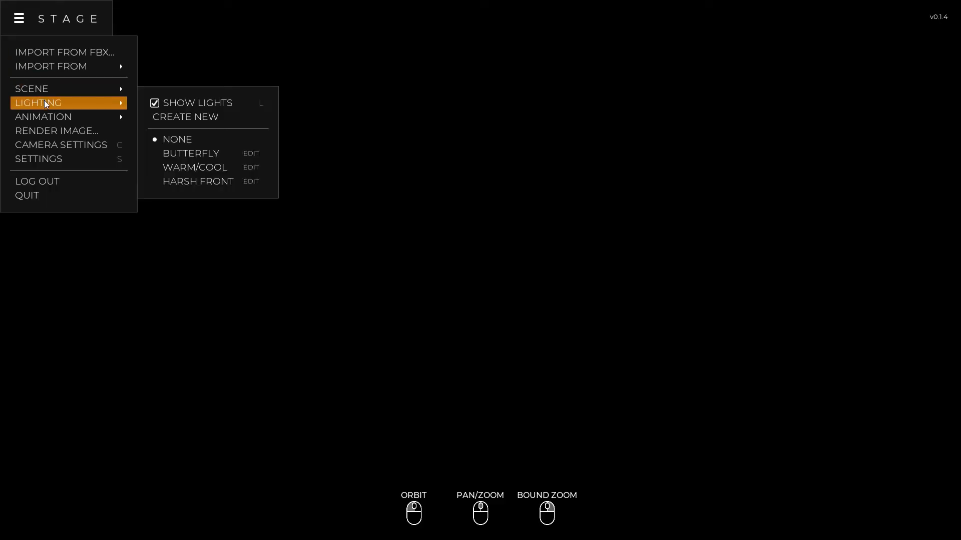
{"action": "left_click", "coordinate": [211, 154]}
{"action": "left_click_drag", "start_coordinate": [426, 249], "coordinate": [523, 259]}
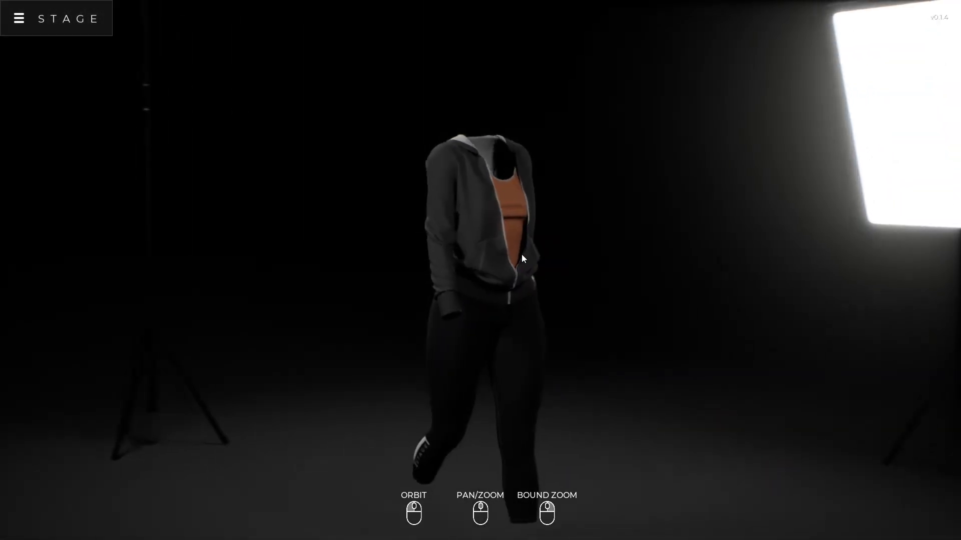
Switch the lighting preset to Warm/Cool
{"action": "left_click", "coordinate": [19, 20]}
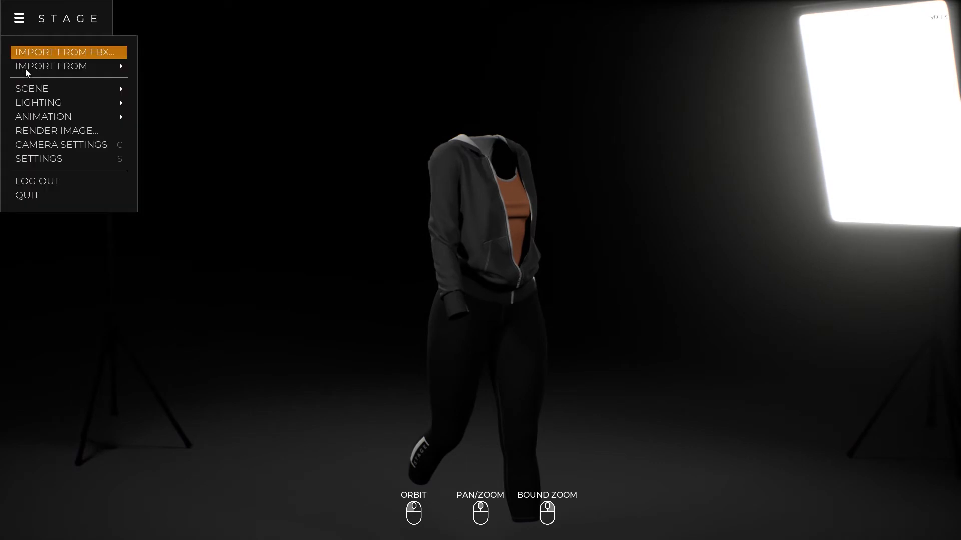
{"action": "left_click", "coordinate": [32, 104]}
{"action": "left_click", "coordinate": [211, 167]}
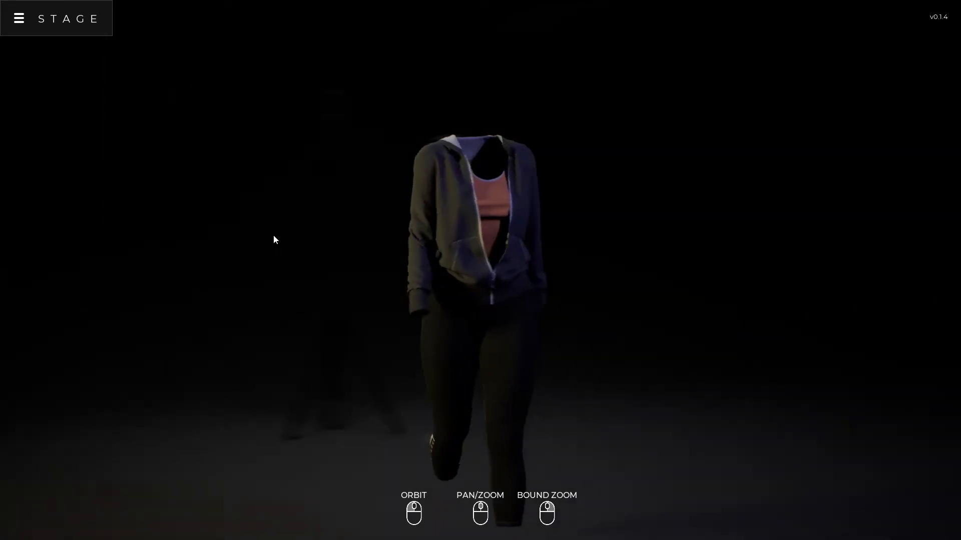
Apply the Harsh Front lighting preset and view the outfit from the front and side
{"action": "left_click", "coordinate": [36, 29]}
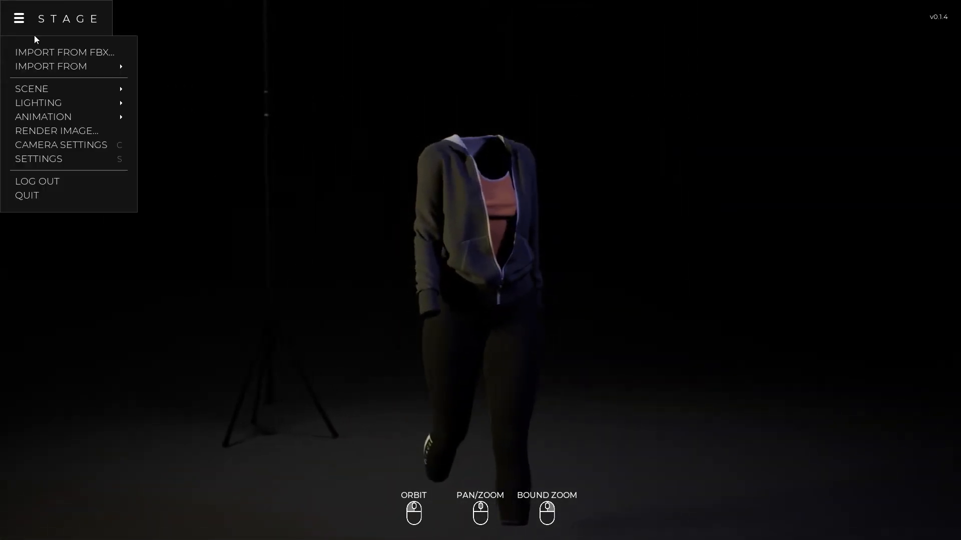
{"action": "left_click", "coordinate": [31, 103]}
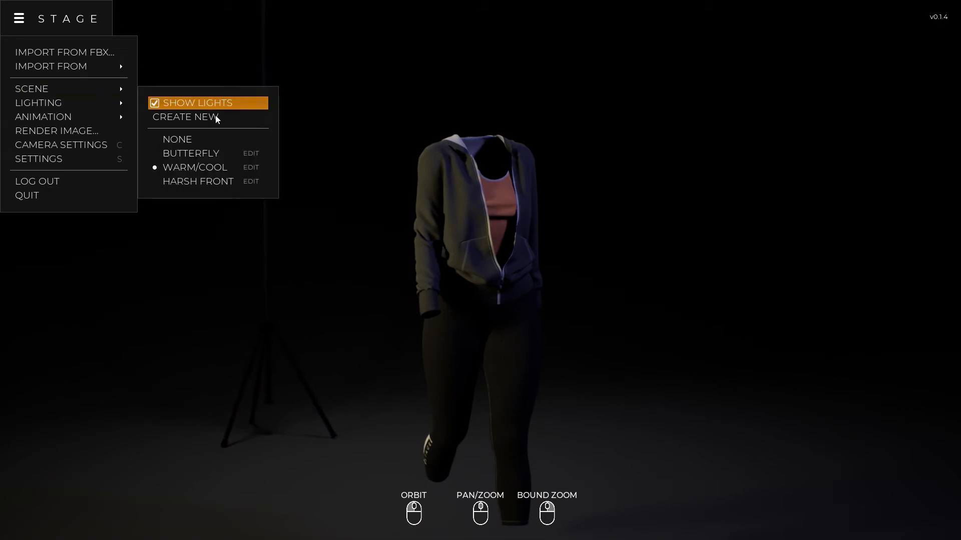
{"action": "left_click", "coordinate": [215, 179]}
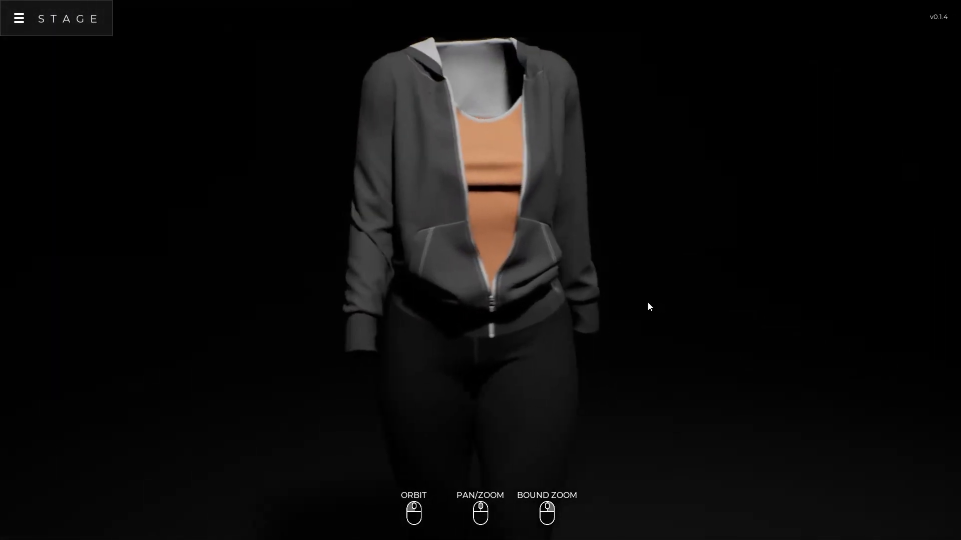
{"action": "left_click_drag", "start_coordinate": [779, 302], "coordinate": [369, 290]}
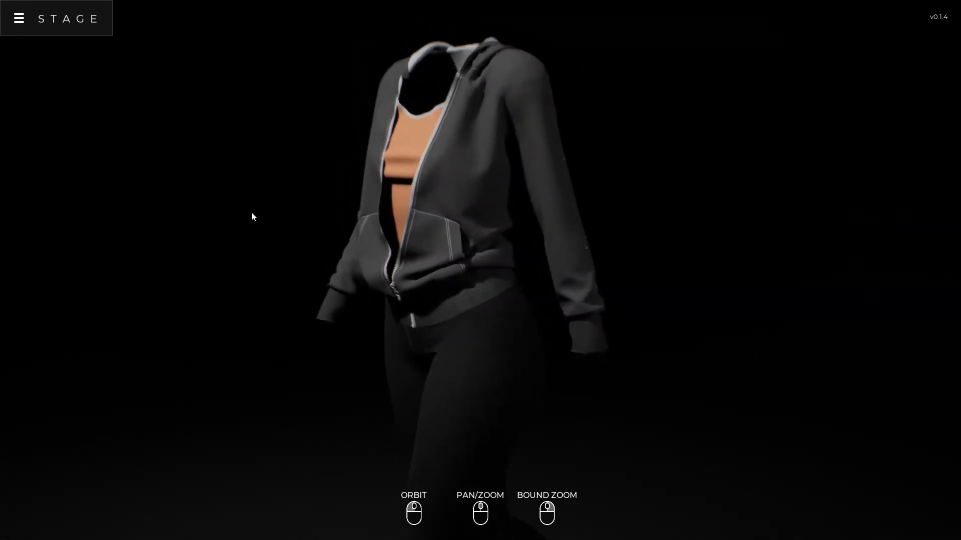
Create a new light rig and add a soft box to it
{"action": "left_click", "coordinate": [19, 22]}
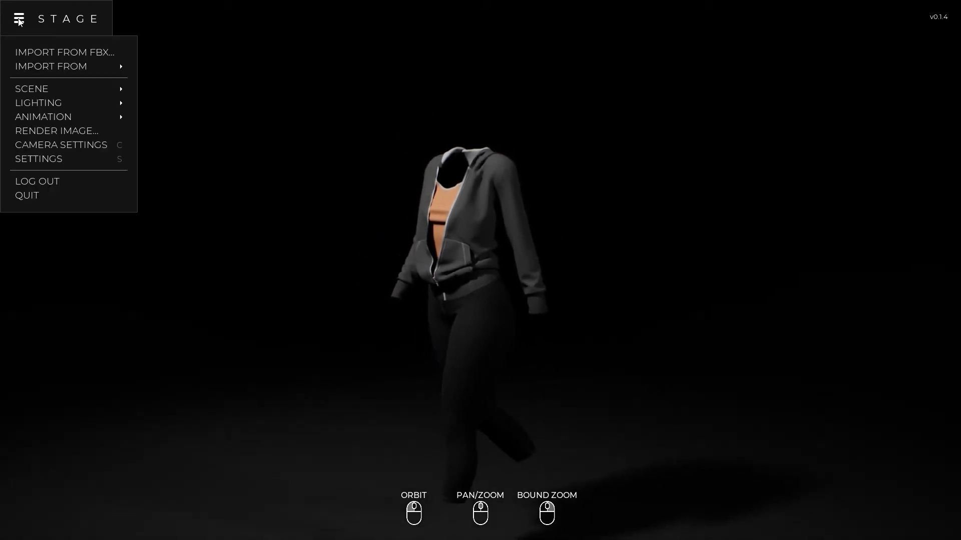
{"action": "mouse_move", "coordinate": [88, 102]}
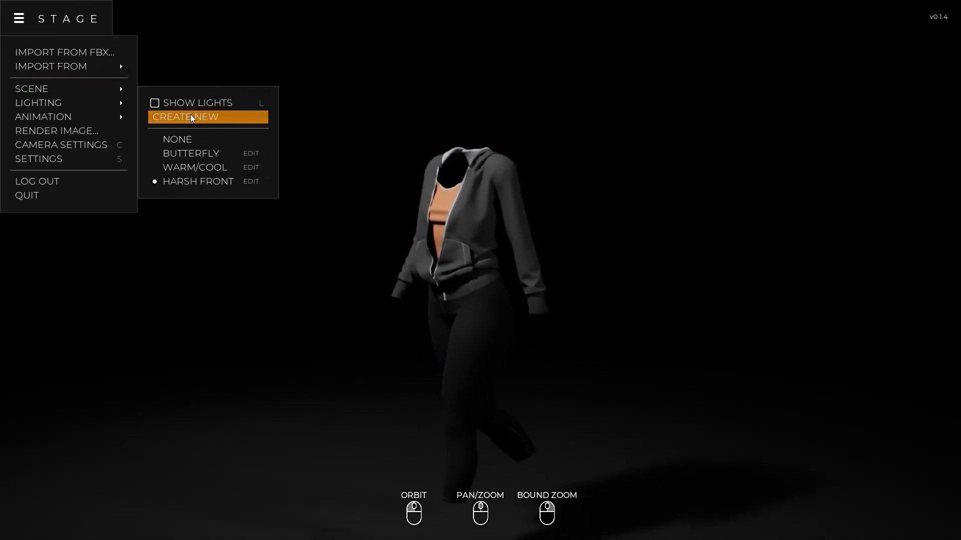
{"action": "left_click", "coordinate": [190, 114]}
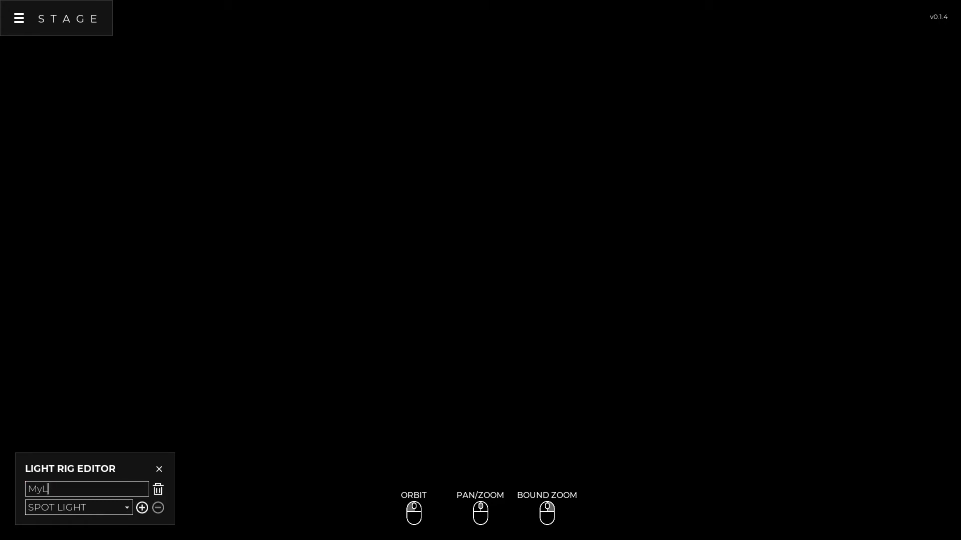
{"action": "left_click", "coordinate": [122, 512]}
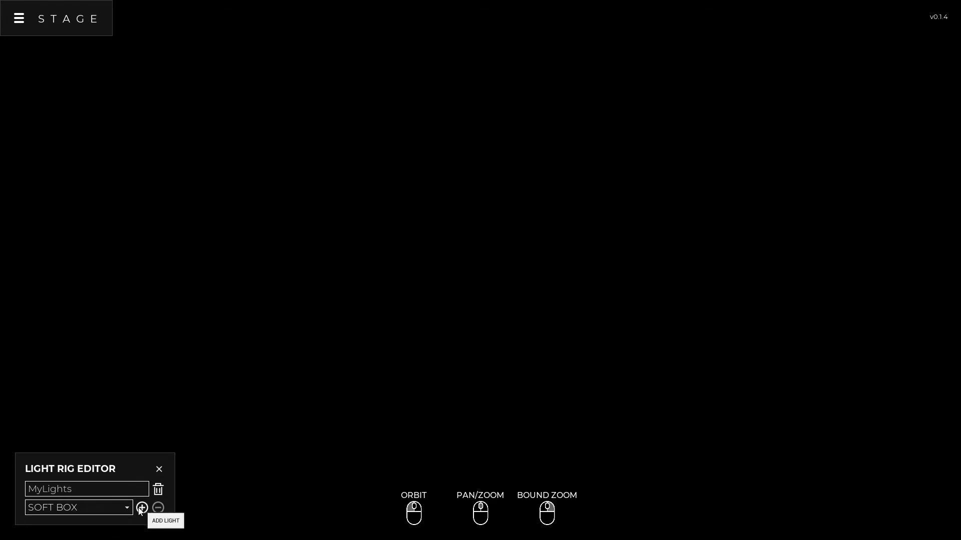
{"action": "left_click", "coordinate": [141, 508]}
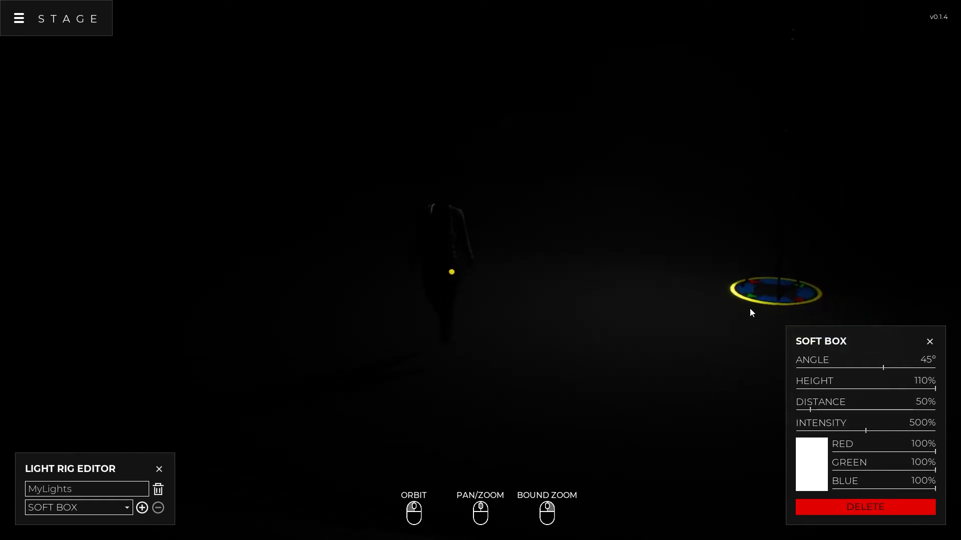
Place the soft box in front of the outfit at about -256.5°, with 0% distance, about 960% intensity and 61.6% height
{"action": "left_click_drag", "start_coordinate": [769, 299], "coordinate": [811, 405]}
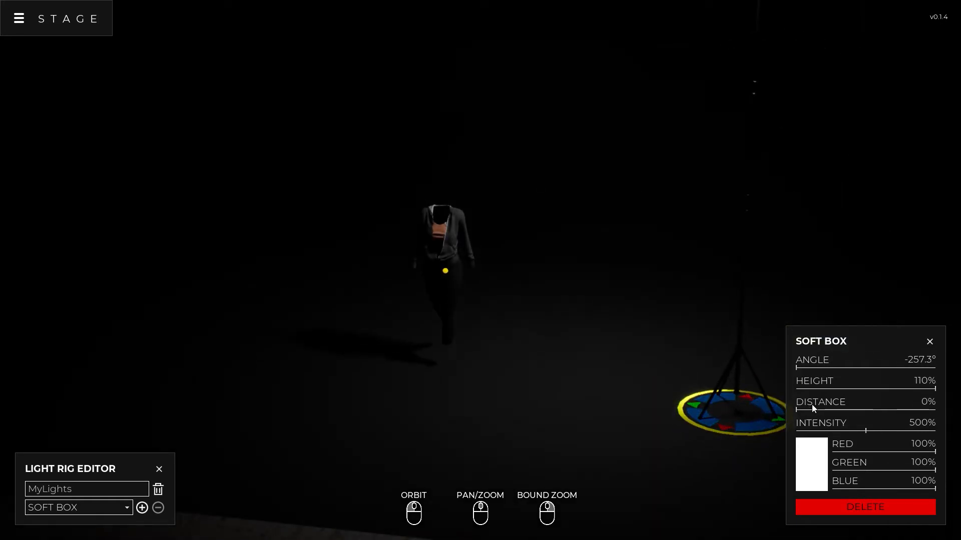
{"action": "left_click_drag", "start_coordinate": [866, 431], "coordinate": [931, 424]}
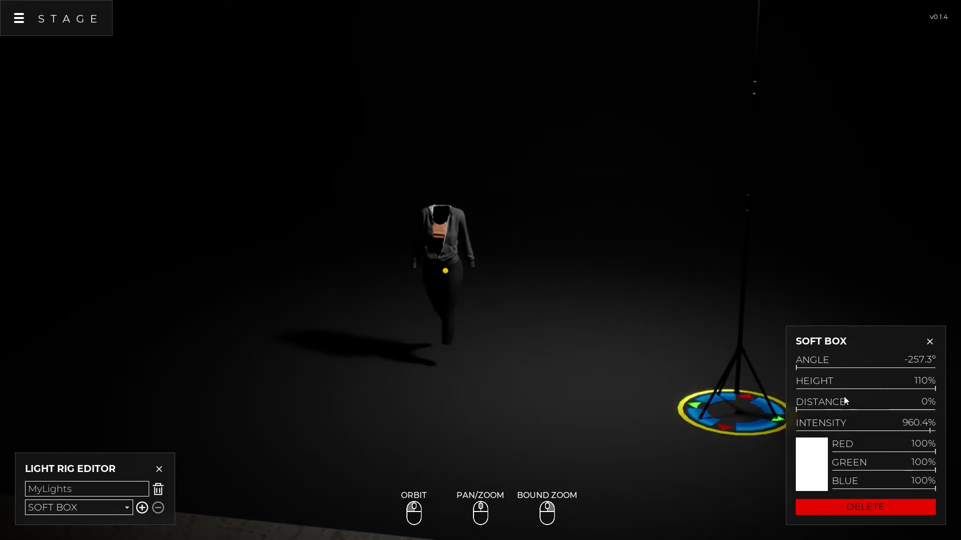
{"action": "left_click_drag", "start_coordinate": [935, 389], "coordinate": [886, 389]}
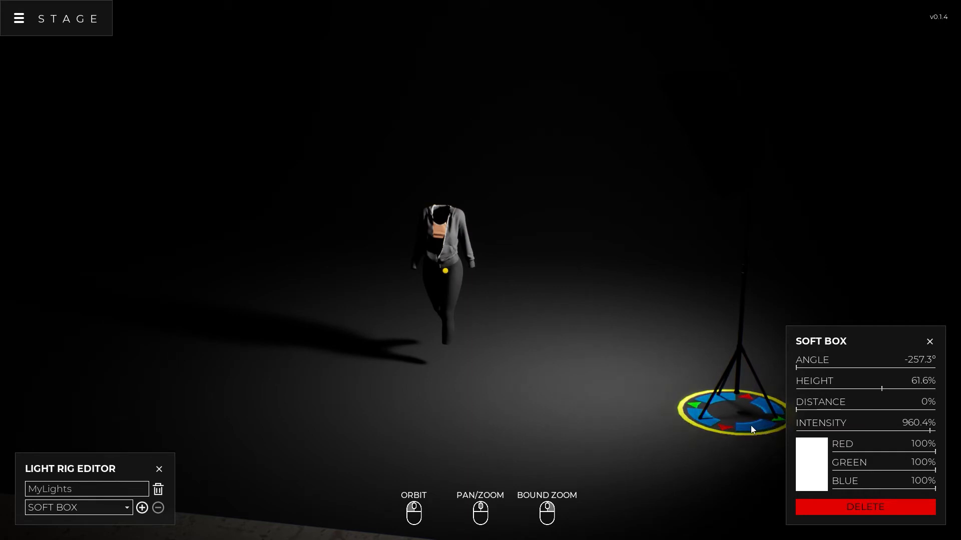
{"action": "left_click_drag", "start_coordinate": [751, 426], "coordinate": [742, 425]}
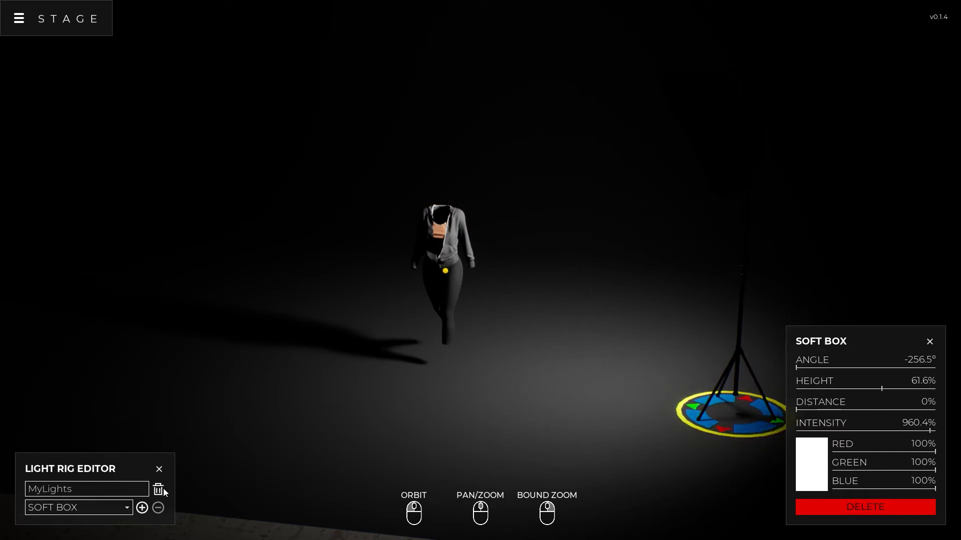
Add a second soft box on the outfit's opposite front side at about -129.9°, with 0% distance, 43.5% height and 187.1% intensity
{"action": "left_click", "coordinate": [142, 508]}
{"action": "left_click_drag", "start_coordinate": [769, 300], "coordinate": [341, 391]}
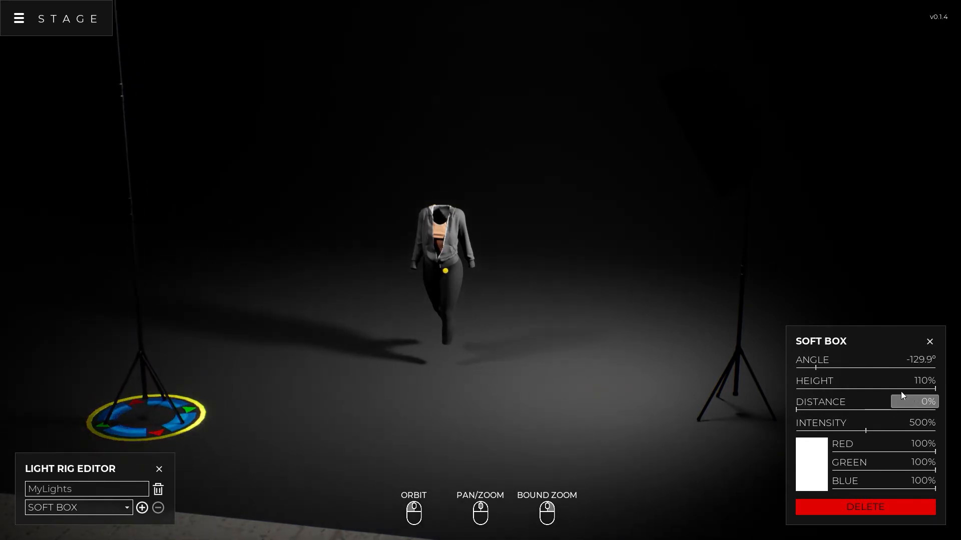
{"action": "left_click_drag", "start_coordinate": [915, 389], "coordinate": [856, 396]}
{"action": "left_click_drag", "start_coordinate": [867, 429], "coordinate": [822, 427]}
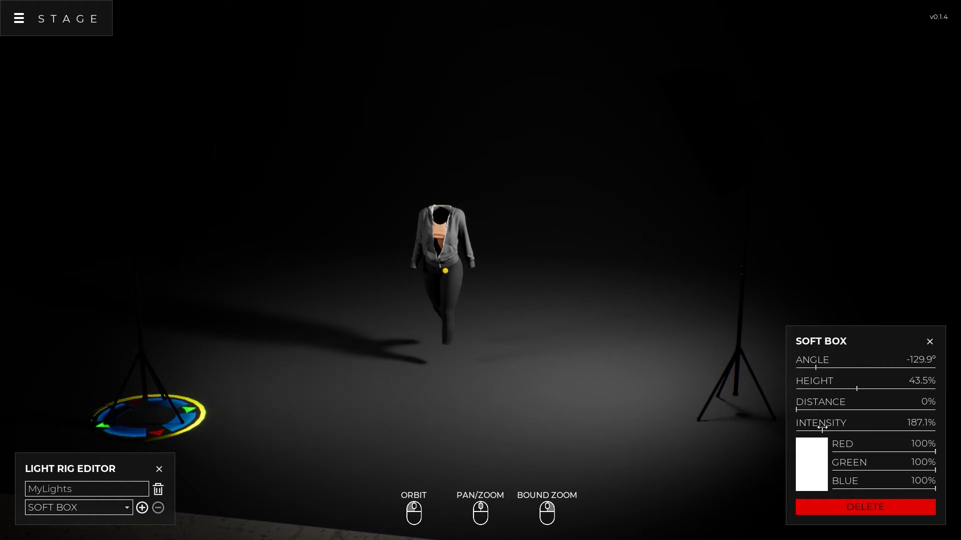
Add a third soft box behind the outfit at about -9°, with 0% distance, 1,000% intensity and about 61.2% height
{"action": "left_click", "coordinate": [142, 508]}
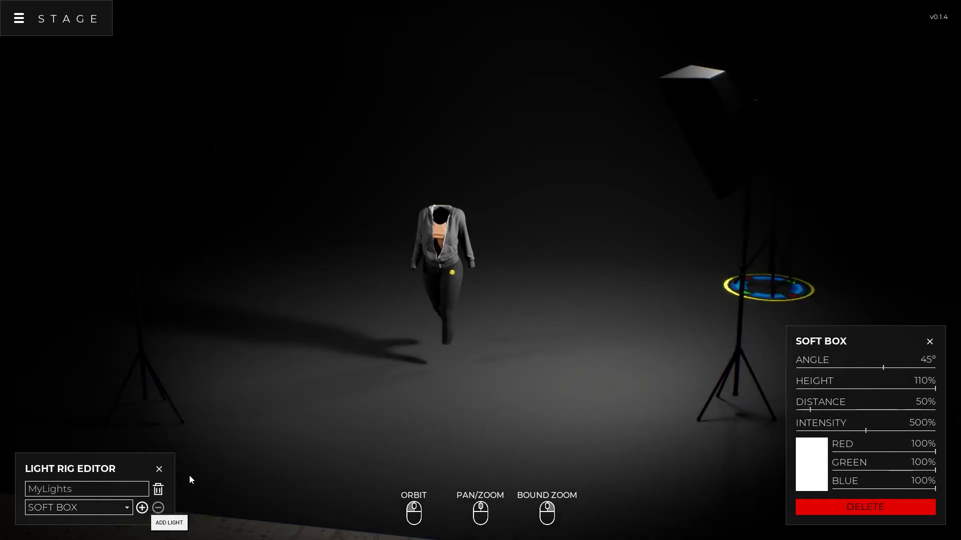
{"action": "left_click_drag", "start_coordinate": [757, 296], "coordinate": [440, 316]}
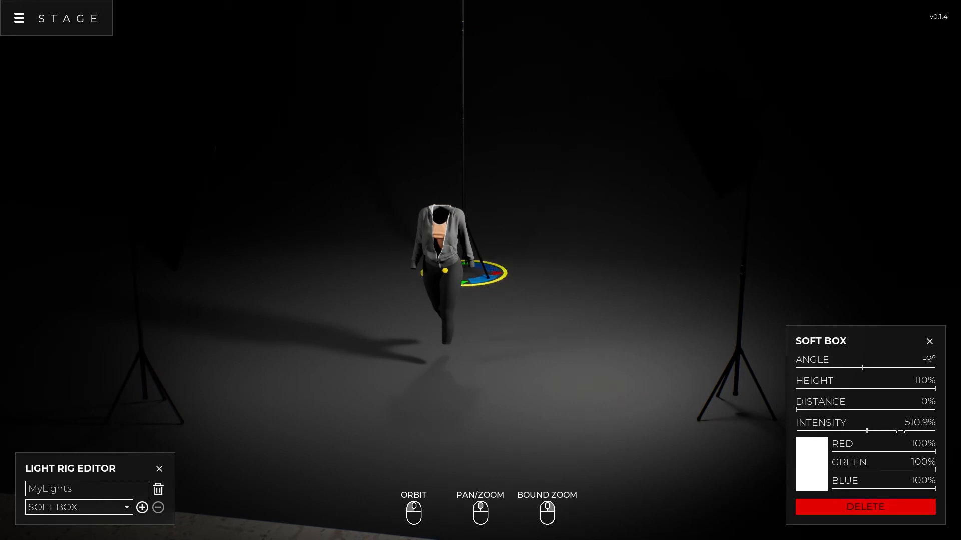
{"action": "left_click_drag", "start_coordinate": [900, 431], "coordinate": [936, 431]}
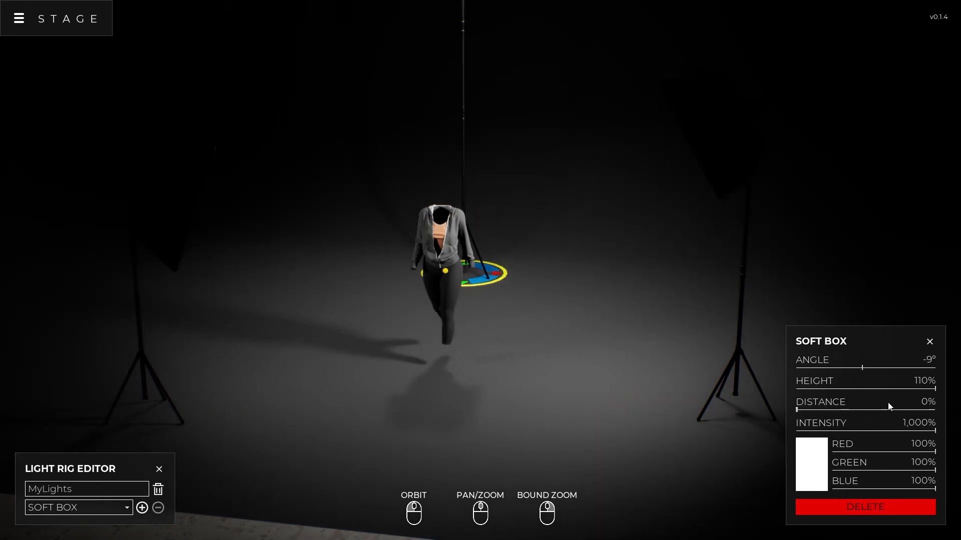
{"action": "left_click_drag", "start_coordinate": [934, 389], "coordinate": [882, 390]}
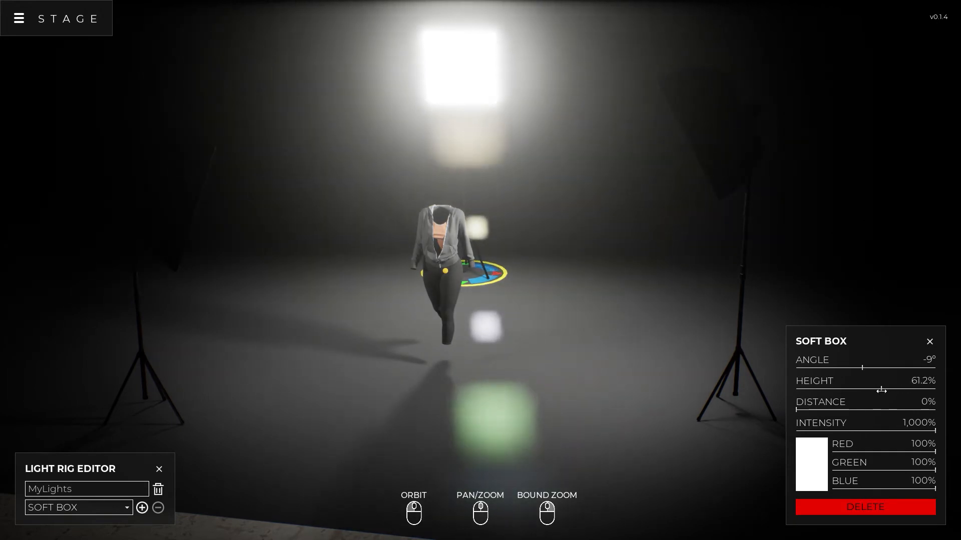
Set the outfit model's elevation to about -15.9 cm and its rotation to about 1.3°
{"action": "left_click_drag", "start_coordinate": [606, 325], "coordinate": [358, 297]}
{"action": "right_click", "coordinate": [495, 322]}
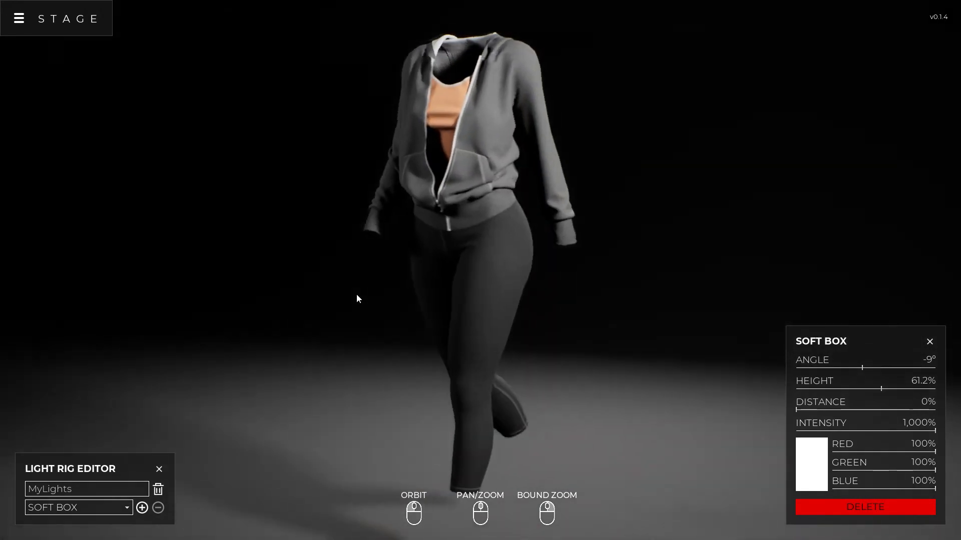
{"action": "left_click", "coordinate": [493, 240]}
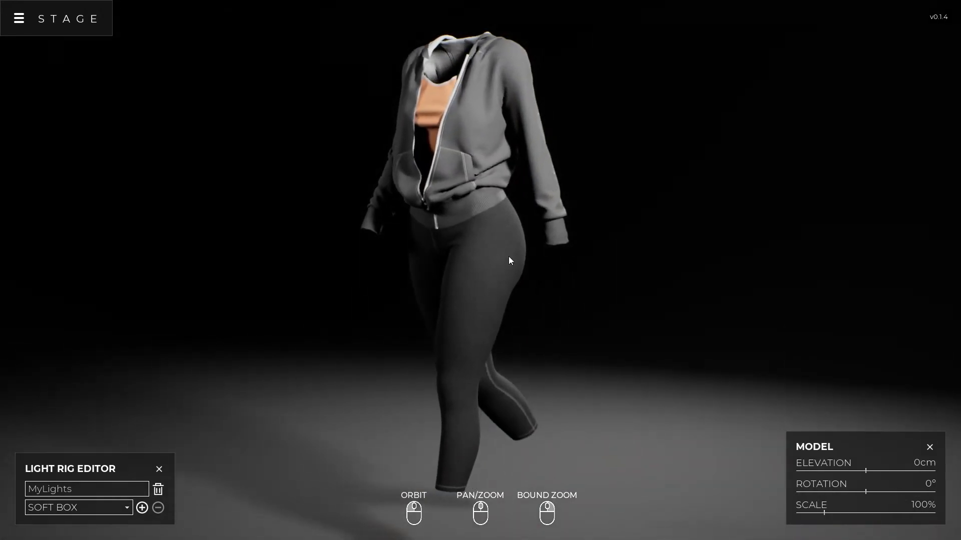
{"action": "left_click_drag", "start_coordinate": [867, 496], "coordinate": [859, 471]}
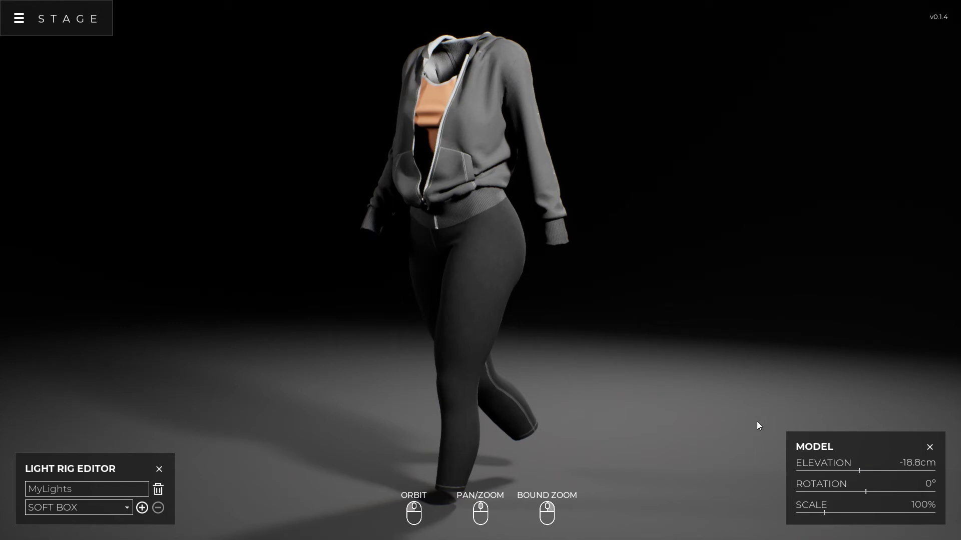
{"action": "left_click_drag", "start_coordinate": [857, 471], "coordinate": [866, 490]}
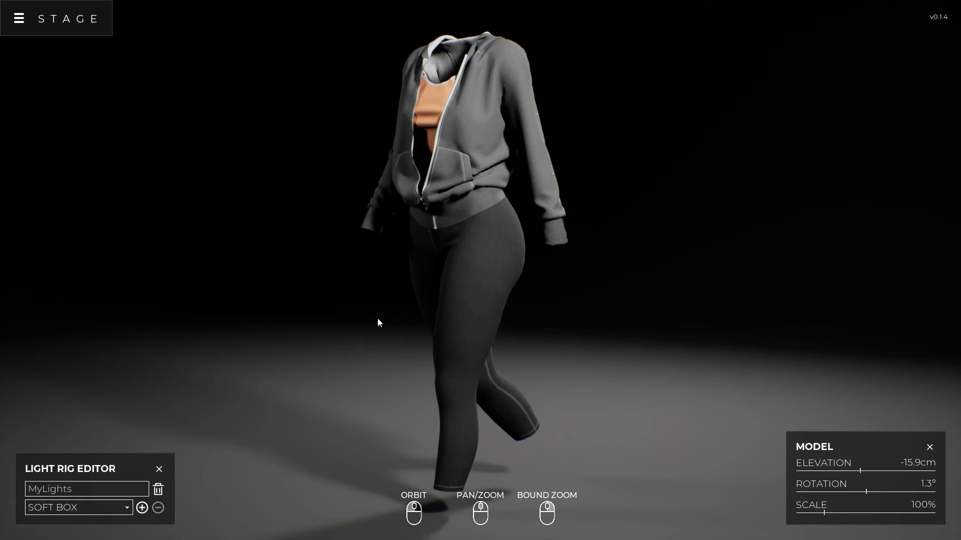
{"action": "left_click", "coordinate": [364, 250]}
{"action": "left_click_drag", "start_coordinate": [340, 280], "coordinate": [496, 280]}
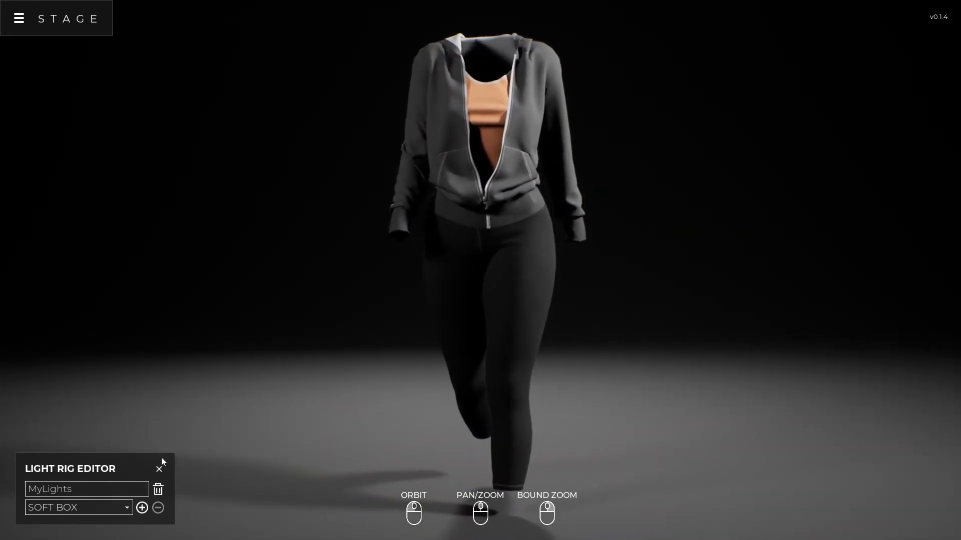
Apply the Rotate Up camera animation preset to the scene
{"action": "left_click", "coordinate": [19, 19]}
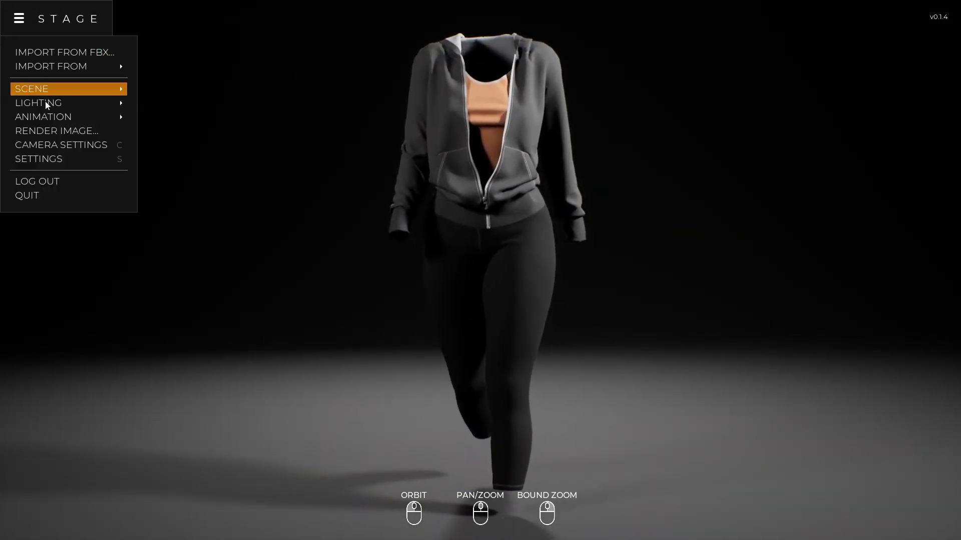
{"action": "left_click", "coordinate": [50, 117]}
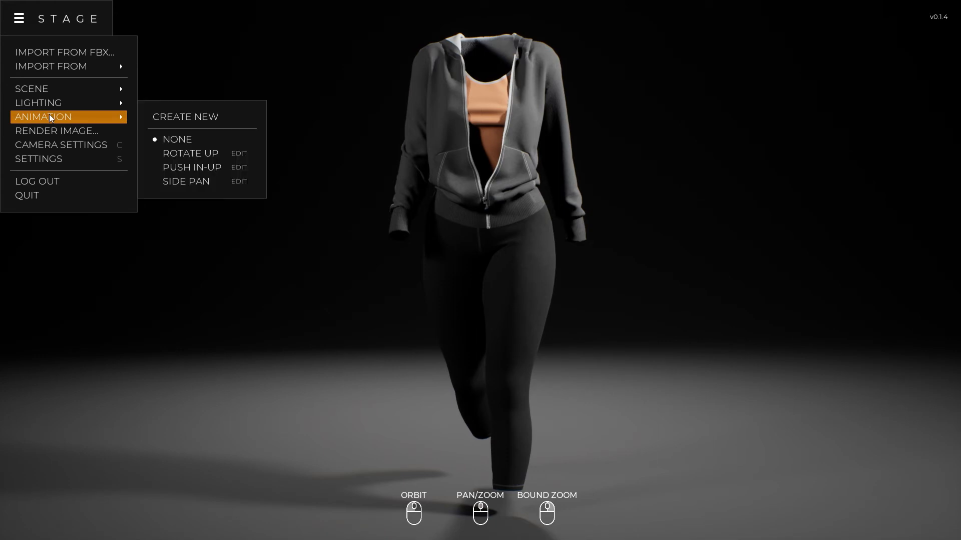
{"action": "left_click", "coordinate": [207, 156]}
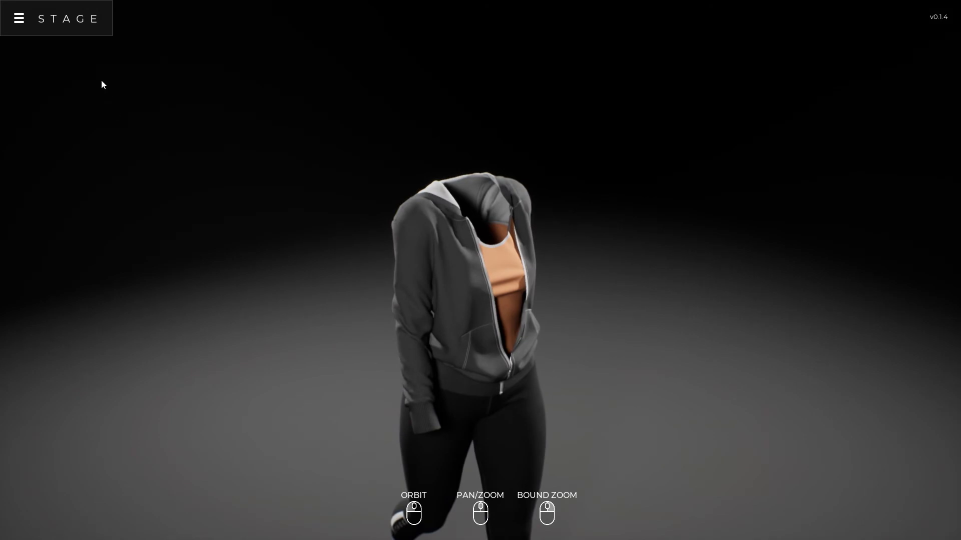
Create a new animation and name it MyAnimation
{"action": "left_click", "coordinate": [18, 20]}
{"action": "mouse_move", "coordinate": [129, 120]}
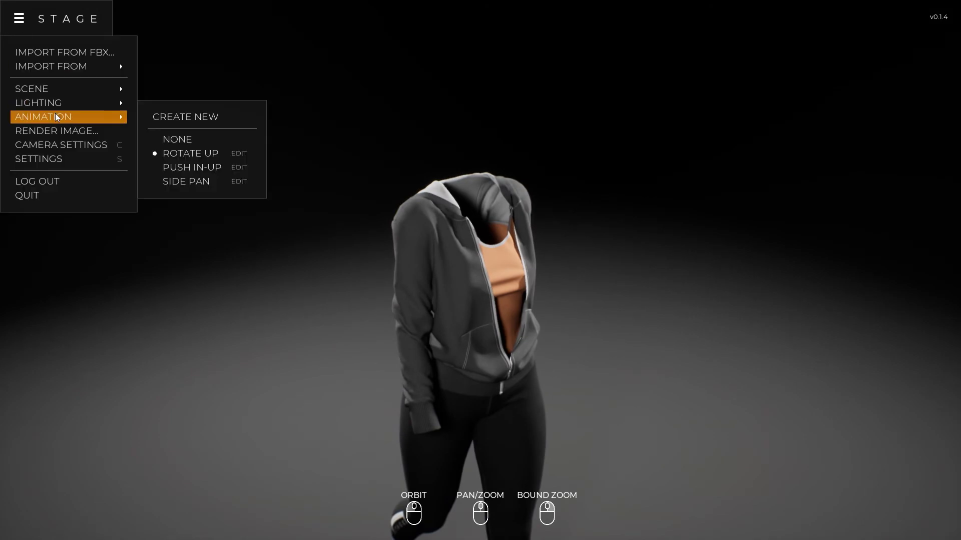
{"action": "left_click", "coordinate": [185, 117]}
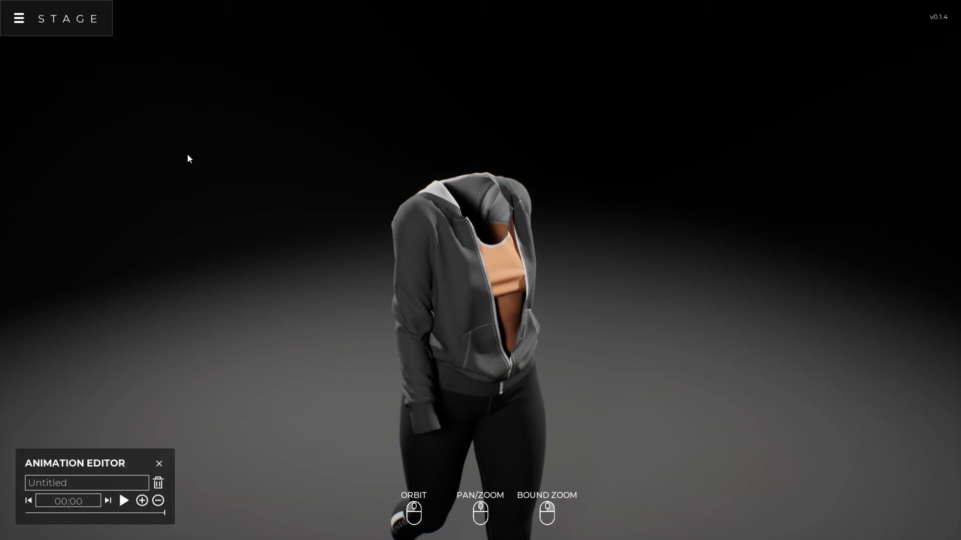
{"action": "left_click_drag", "start_coordinate": [78, 483], "coordinate": [9, 486]}
{"action": "type", "text": "MyAnimation"}
Keyframe a close view of the leggings at 00:00 and an angled view of the hoodie's front at 07:00
{"action": "middle_click_drag", "start_coordinate": [471, 342], "coordinate": [491, 143]}
{"action": "scroll", "coordinate": [488, 212], "scroll_direction": "up", "scroll_amount": 8}
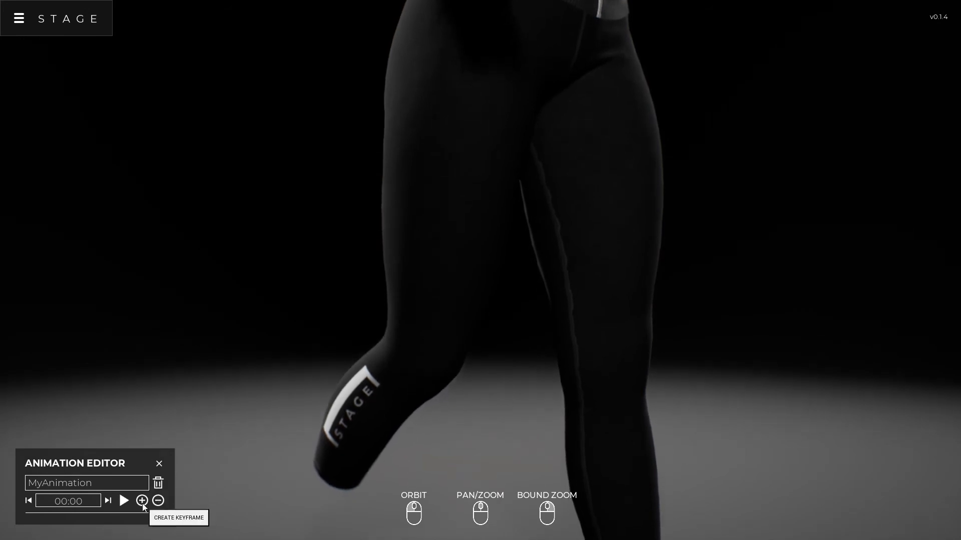
{"action": "left_click_drag", "start_coordinate": [61, 501], "coordinate": [64, 501]}
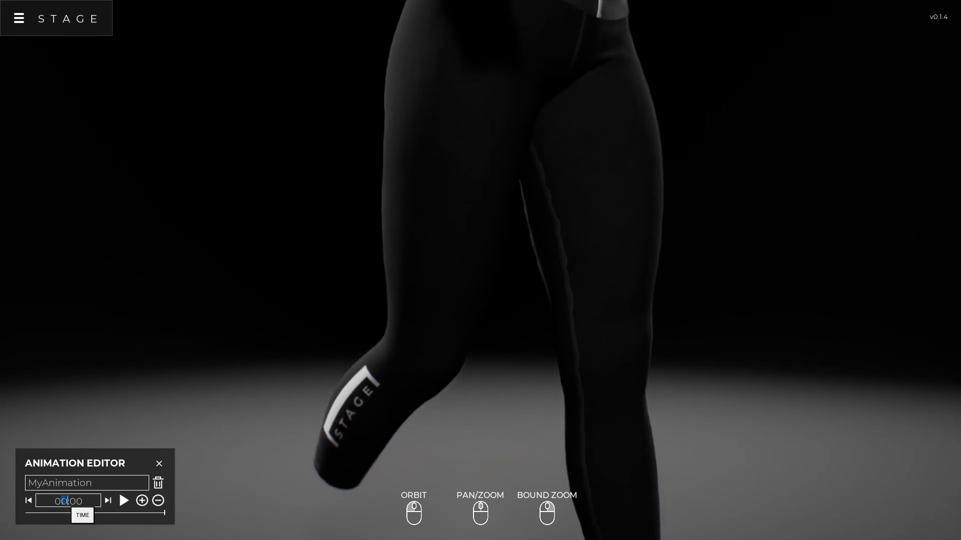
{"action": "type", "text": "7"}
{"action": "left_click_drag", "start_coordinate": [494, 221], "coordinate": [550, 188]}
{"action": "middle_click_drag", "start_coordinate": [550, 188], "coordinate": [532, 319]}
{"action": "left_click_drag", "start_coordinate": [532, 319], "coordinate": [427, 314]}
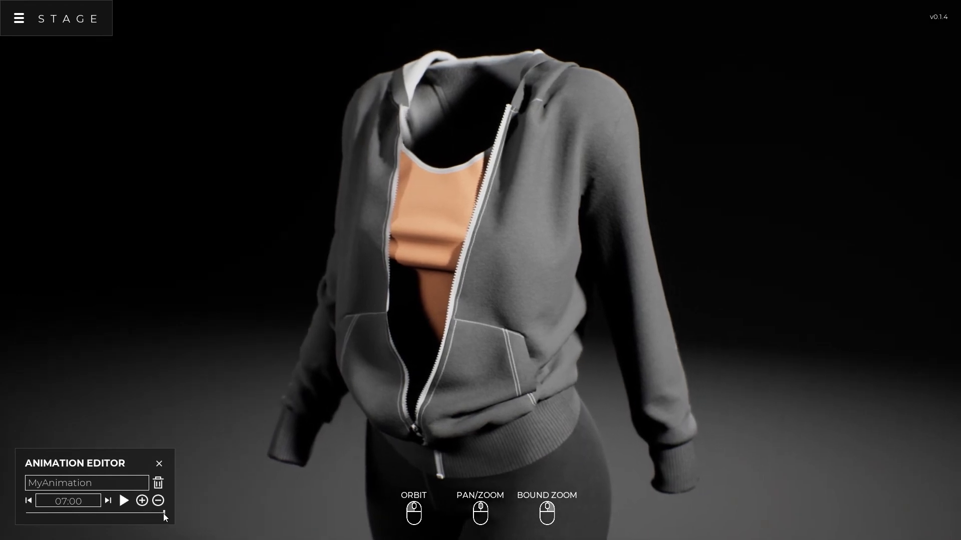
Play MyAnimation from its start, then close the animation editor
{"action": "left_click", "coordinate": [28, 501]}
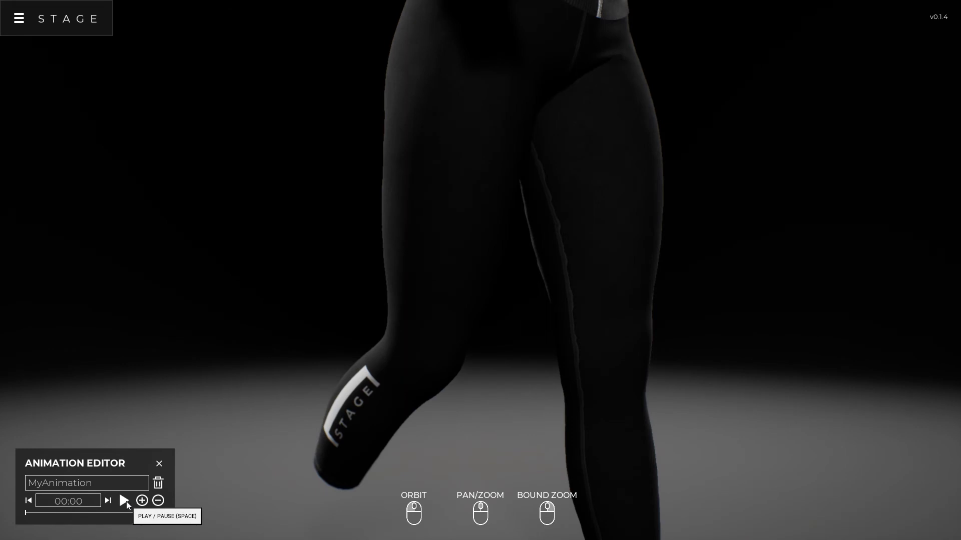
{"action": "left_click", "coordinate": [124, 501]}
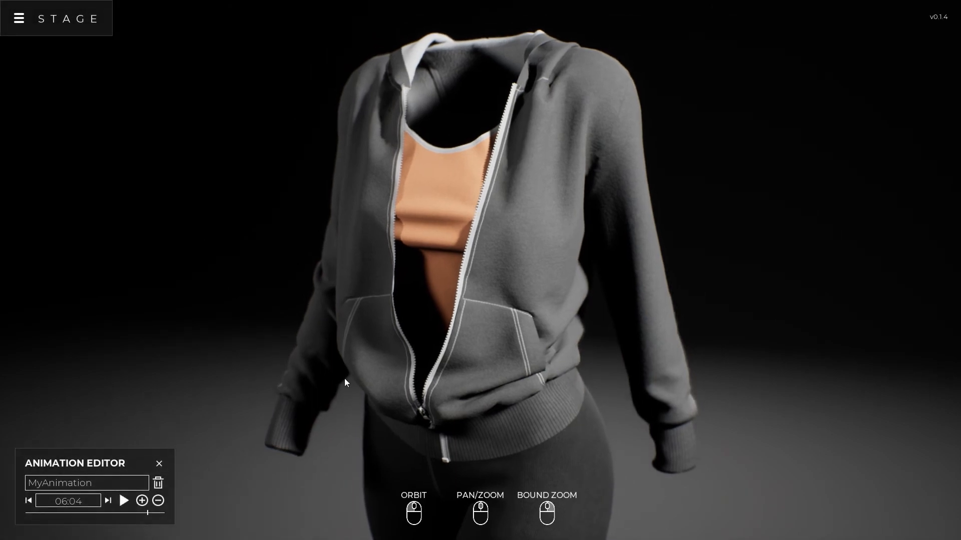
{"action": "left_click", "coordinate": [160, 464]}
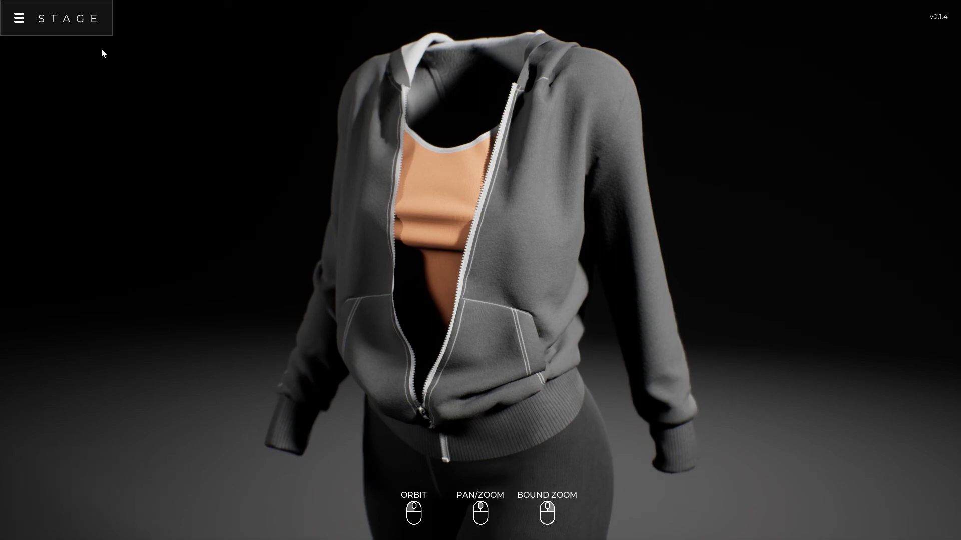
Render the current hoodie view to an image file named TD_STAGE_123.png
{"action": "left_click", "coordinate": [20, 22]}
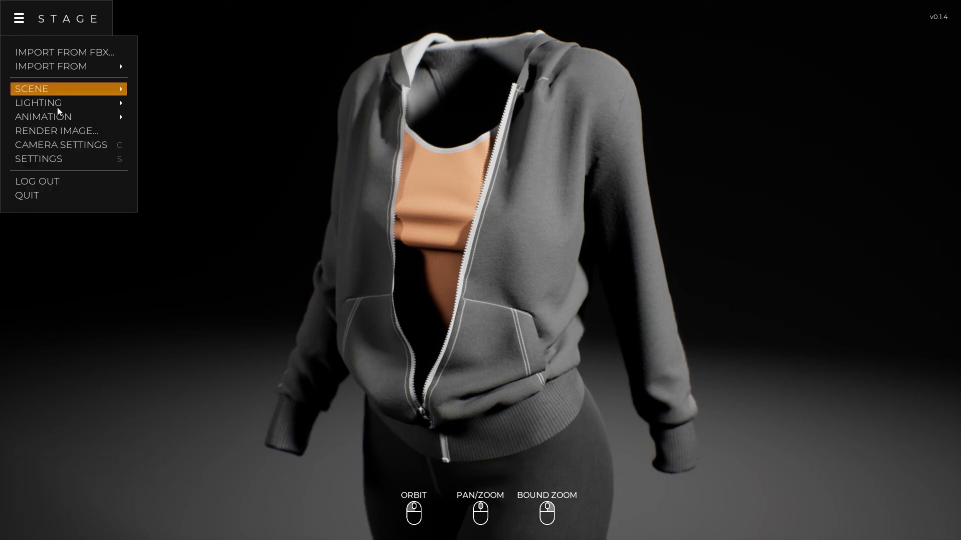
{"action": "left_click", "coordinate": [60, 132]}
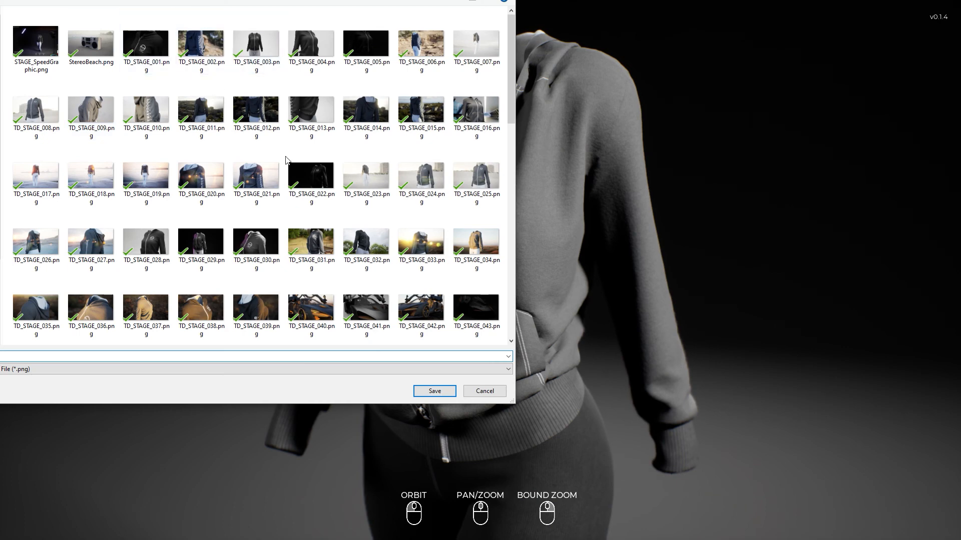
{"action": "scroll", "coordinate": [379, 264], "scroll_direction": "down", "scroll_amount": 5}
{"action": "scroll", "coordinate": [378, 264], "scroll_direction": "down", "scroll_amount": 10}
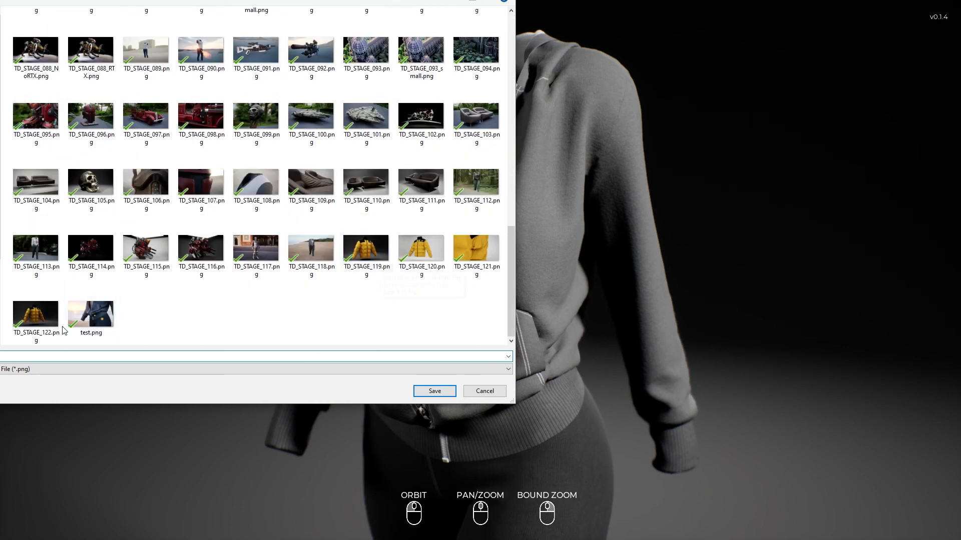
{"action": "left_click", "coordinate": [36, 313]}
{"action": "left_click", "coordinate": [21, 358]}
{"action": "left_click", "coordinate": [26, 357]}
{"action": "key", "text": "BackSpace"}
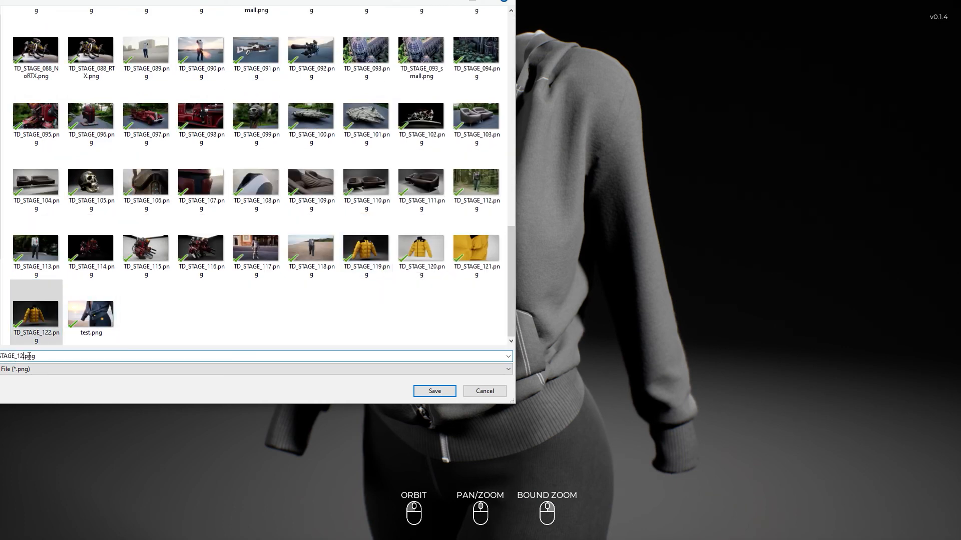
{"action": "type", "text": "3"}
{"action": "key", "text": "Return"}
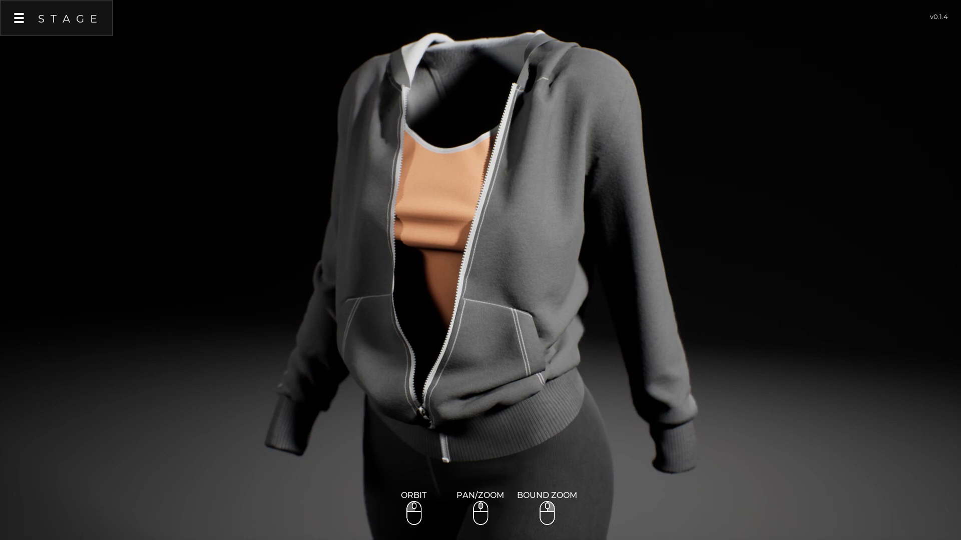
Switch to the file browser and open the rendered image to inspect it
{"action": "key", "text": "alt+Tab"}
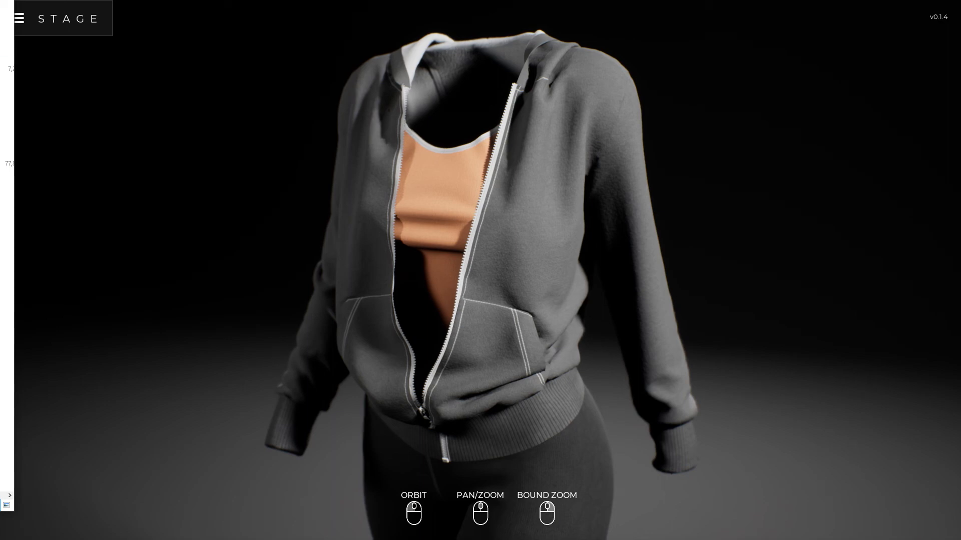
{"action": "double_click", "coordinate": [3, 38]}
{"action": "scroll", "coordinate": [4, 250], "scroll_direction": "down", "scroll_amount": 18}
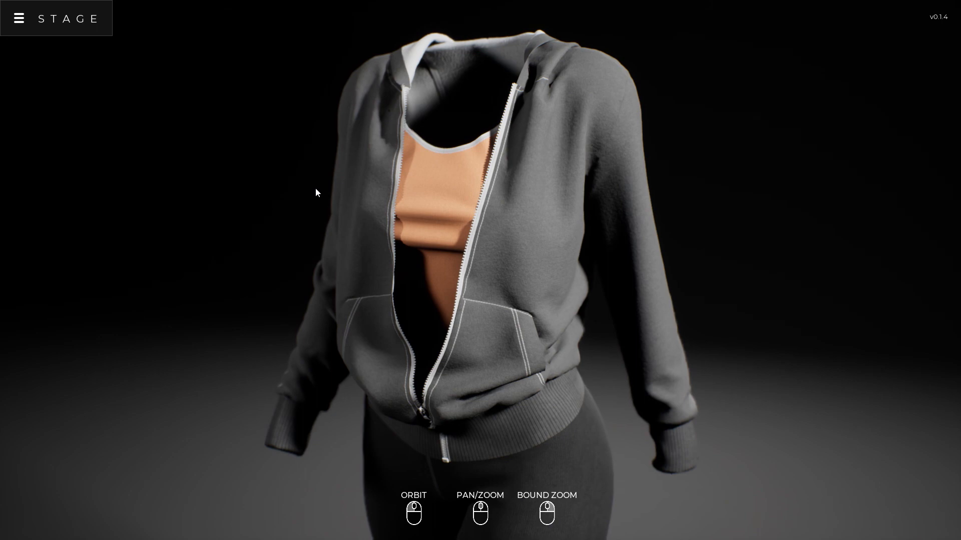
{"action": "left_click_drag", "start_coordinate": [401, 249], "coordinate": [441, 355]}
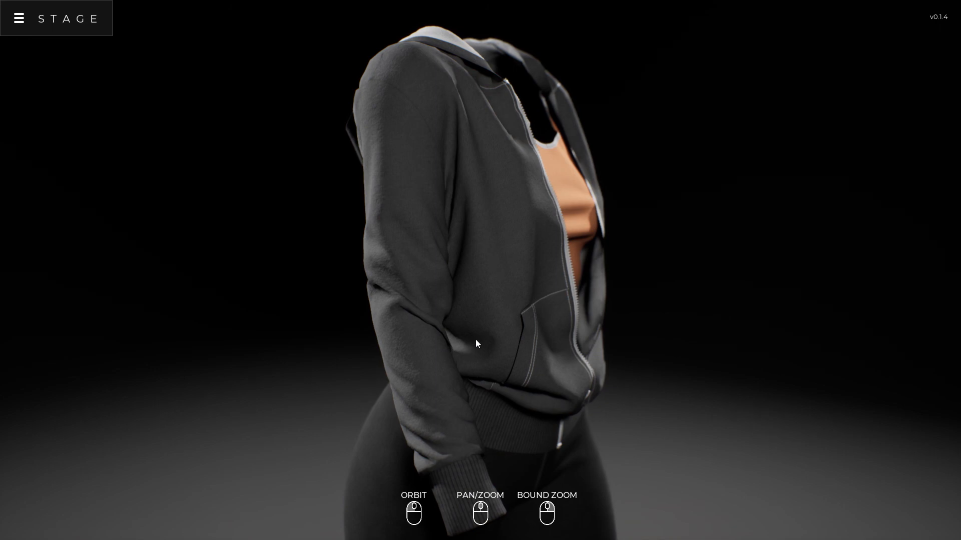
{"action": "left_click_drag", "start_coordinate": [475, 340], "coordinate": [355, 326]}
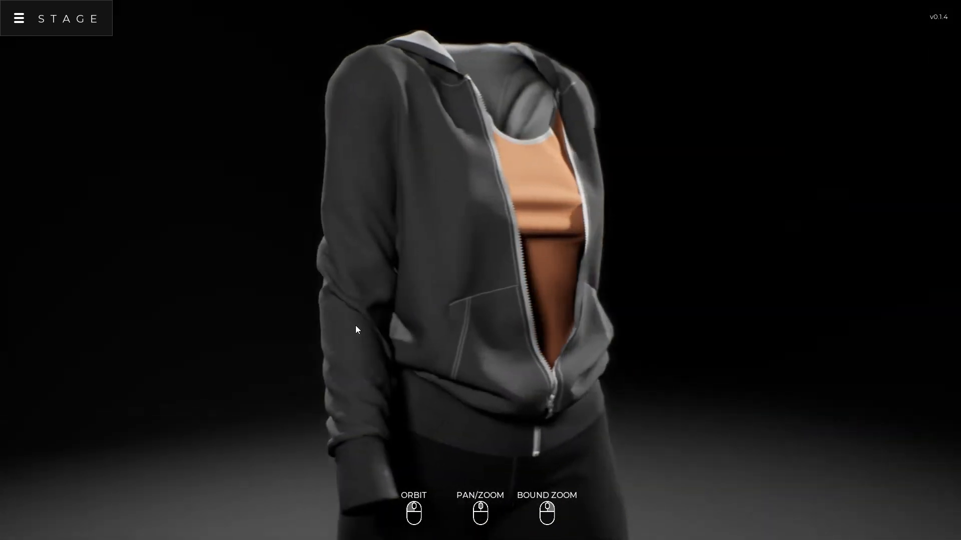
{"action": "left_click_drag", "start_coordinate": [579, 352], "coordinate": [387, 349]}
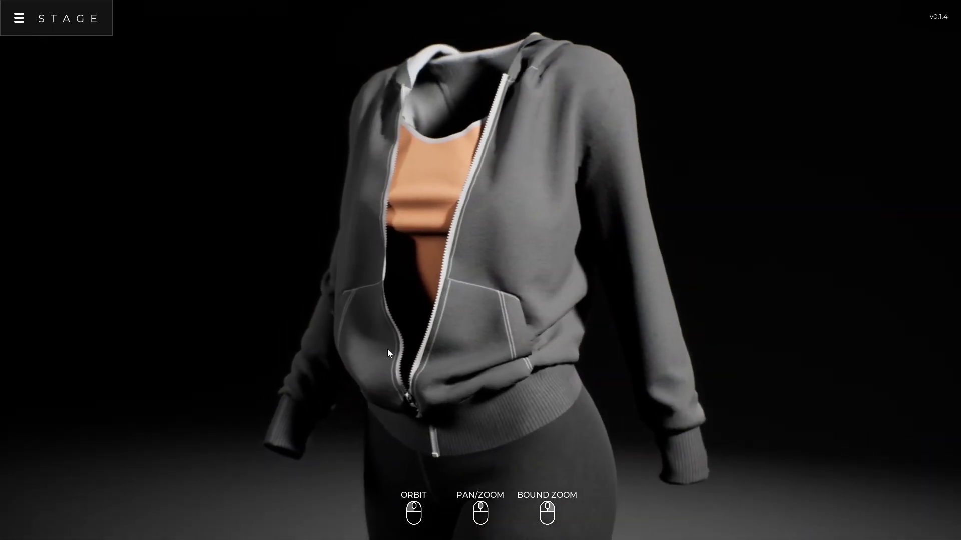